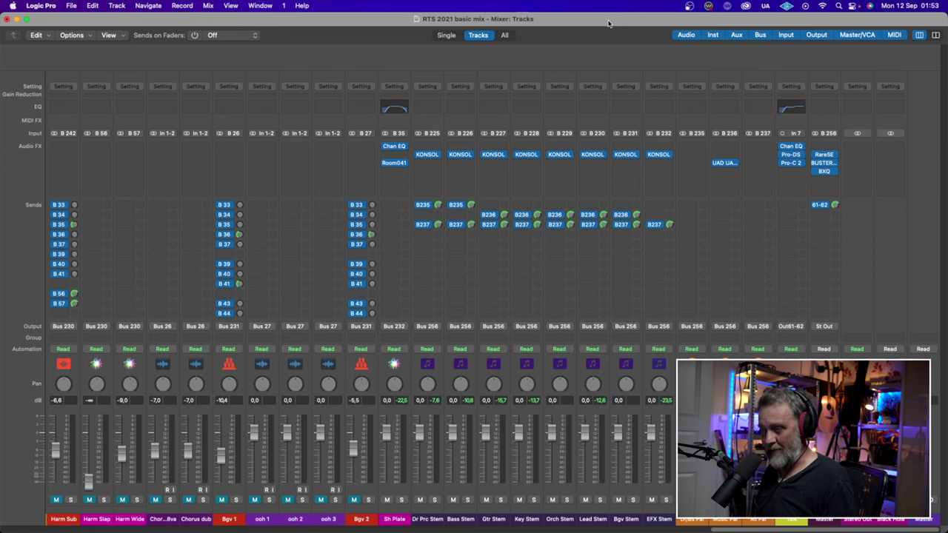
- Play the RTS 2021 basic mix and scroll the mixer back toward the drum channels
key(space)
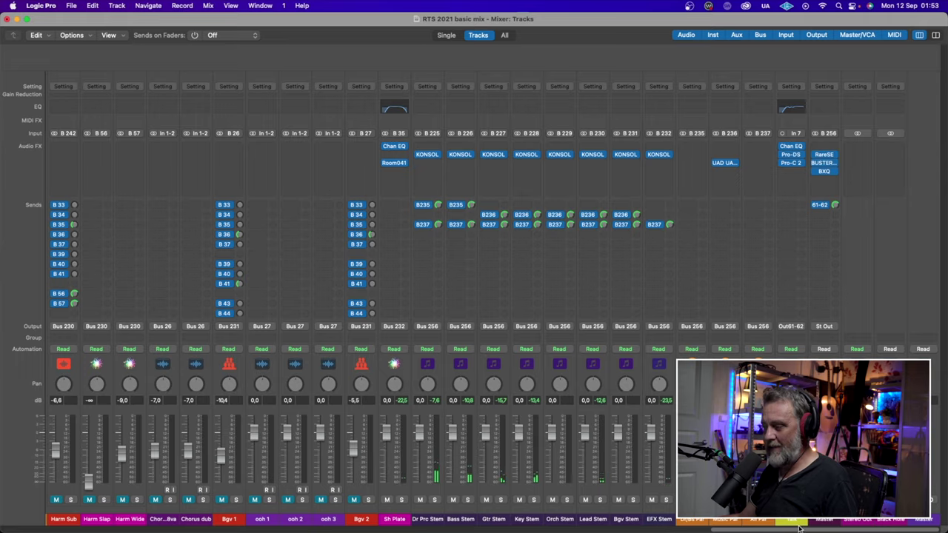
drag(802, 529, 78, 531)
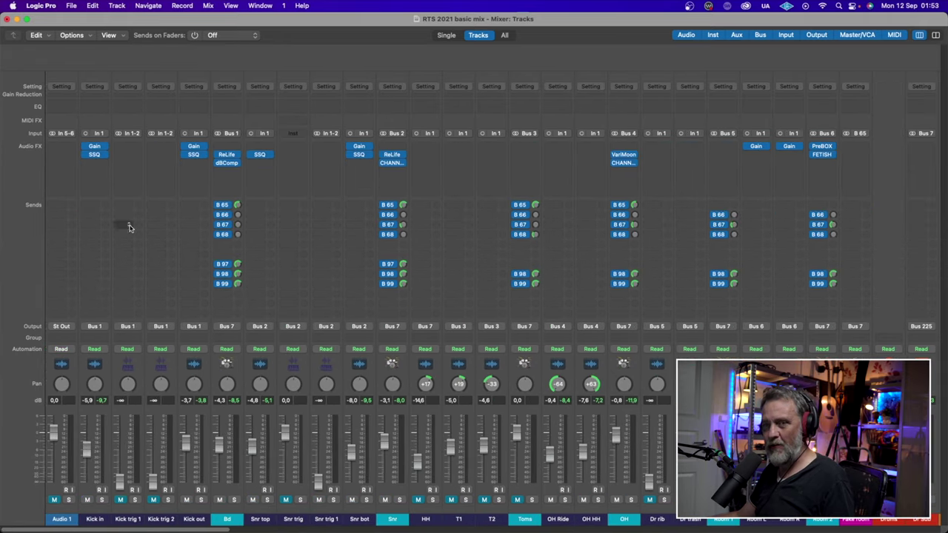
- Inspect the Gain plug-in on the Kick in channel, then close it
click(97, 147)
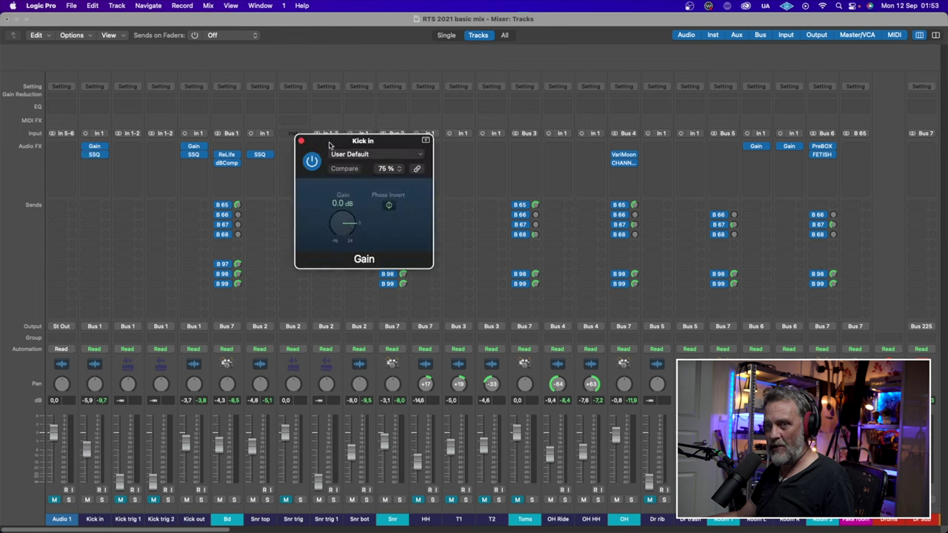
drag(342, 144, 346, 136)
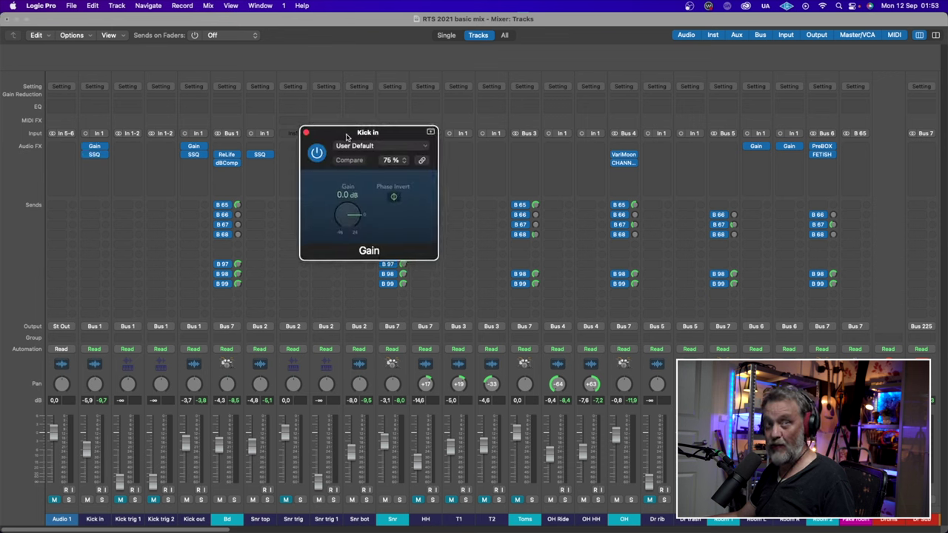
click(307, 132)
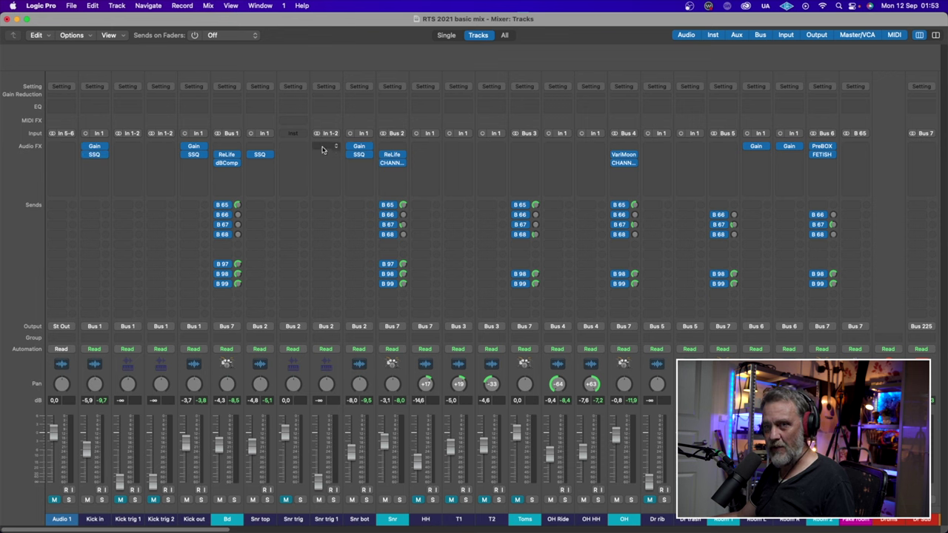
- Browse Audio Units > AnalogObsession in the plug-in list for Snr trig 1's empty slot
click(324, 147)
mouse_move(373, 380)
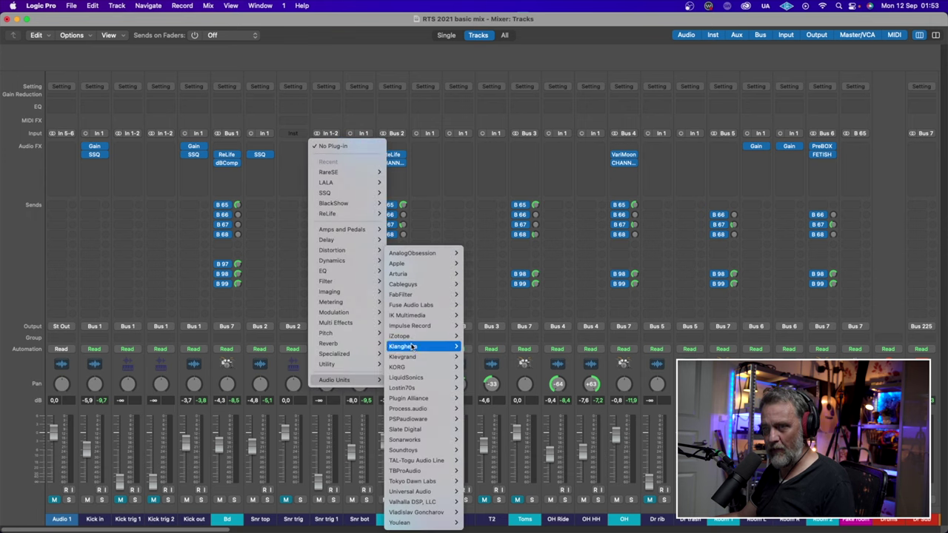
mouse_move(434, 254)
mouse_move(470, 245)
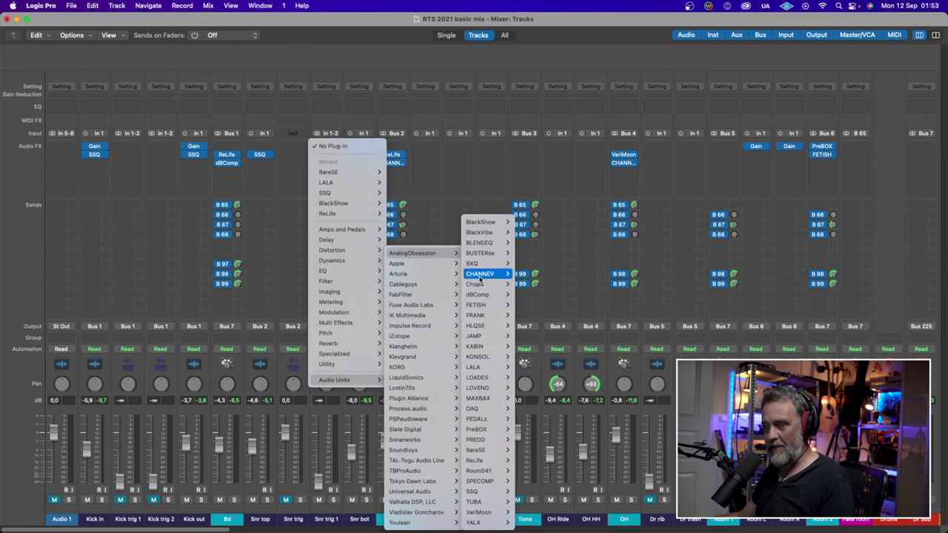
mouse_move(489, 512)
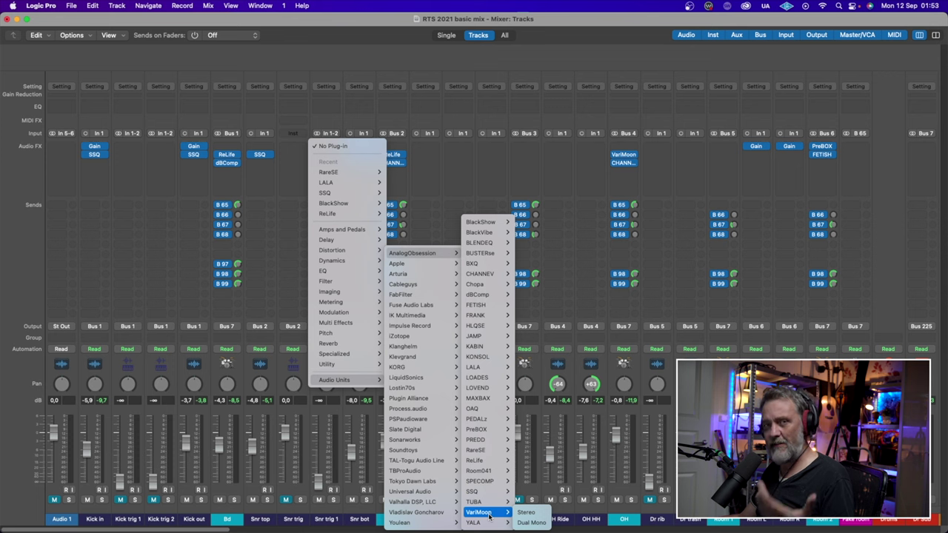
mouse_move(485, 411)
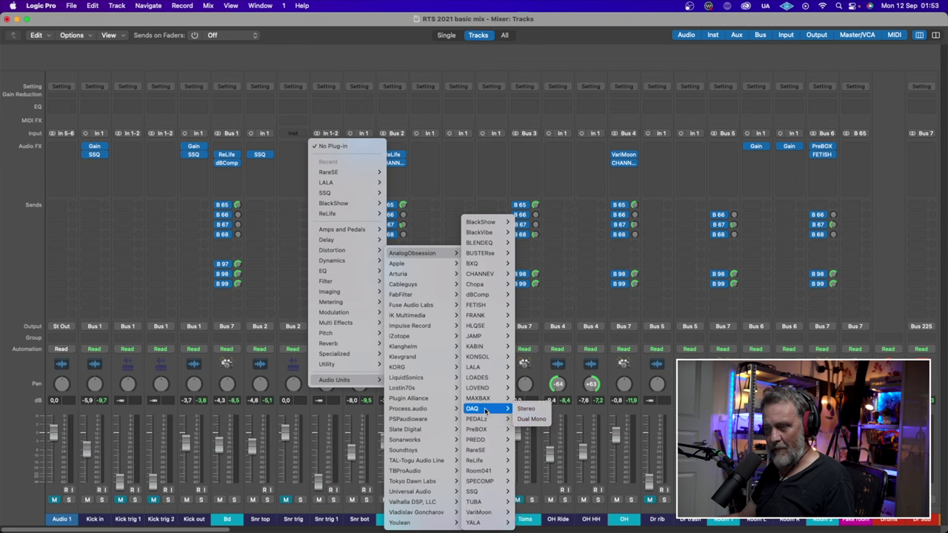
mouse_move(488, 380)
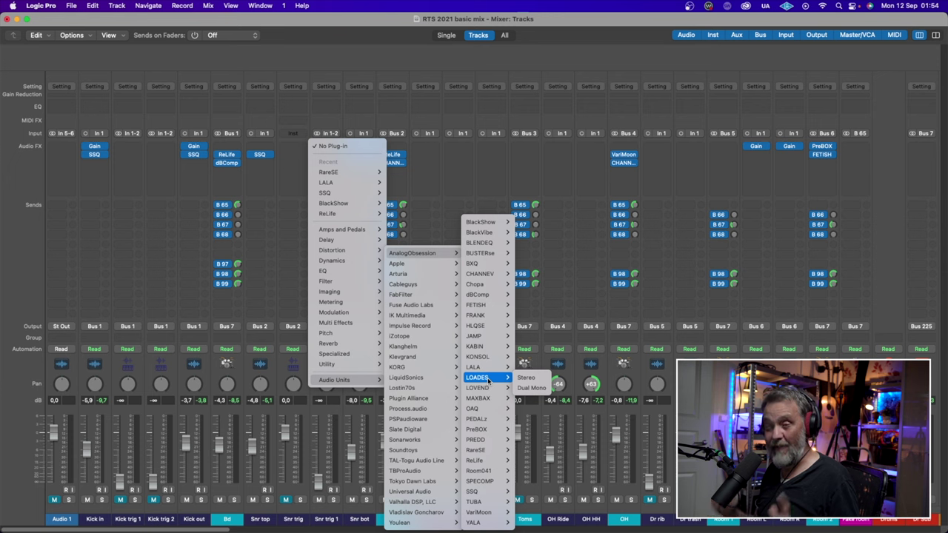
- Dismiss the plug-in list without adding anything, then review Kick in's SSQ equaliser
click(325, 77)
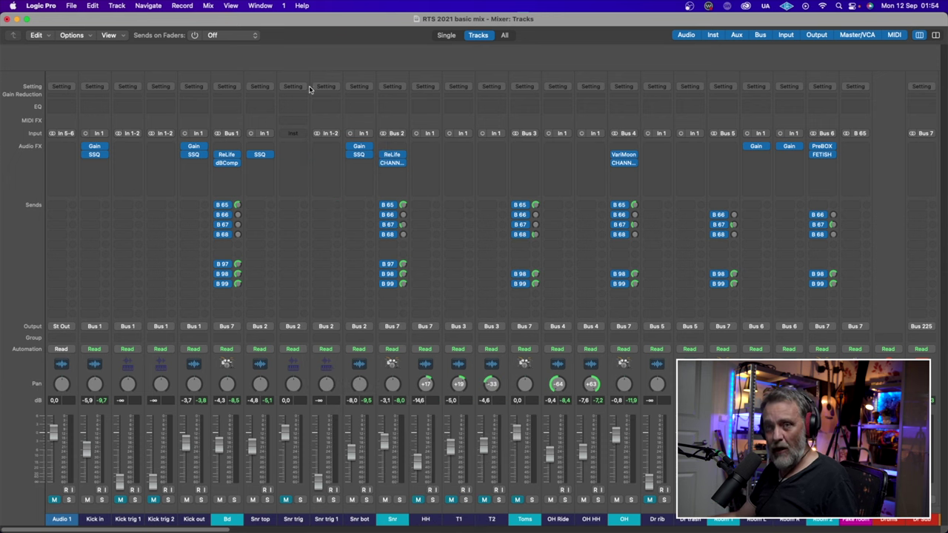
click(94, 154)
drag(420, 147, 522, 142)
drag(601, 148, 599, 151)
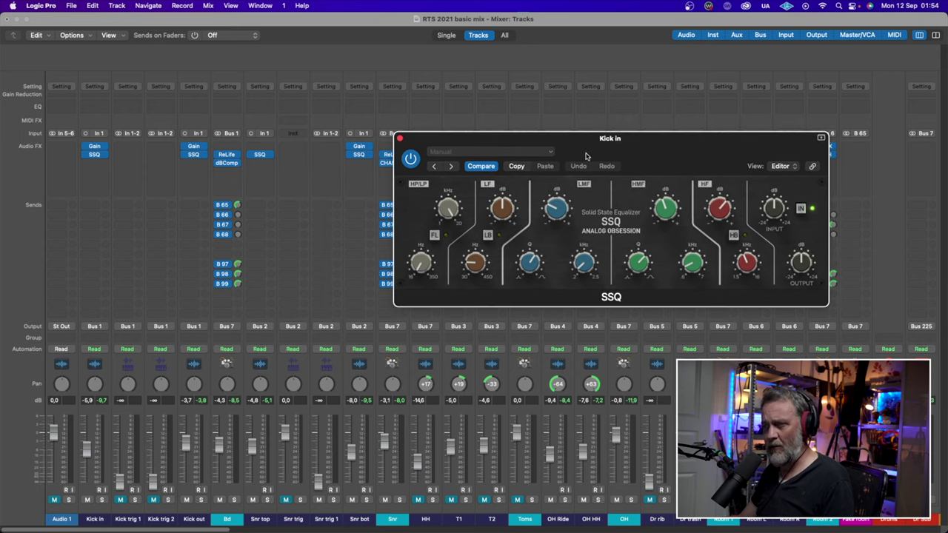
click(400, 139)
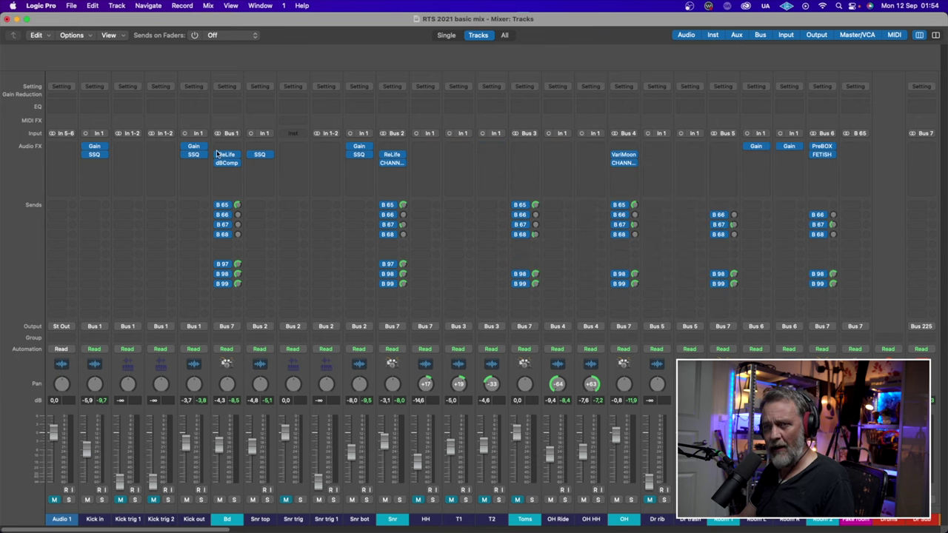
- Review the ReLife and dBComp inserts on the Bd channel, closing each afterwards
click(227, 155)
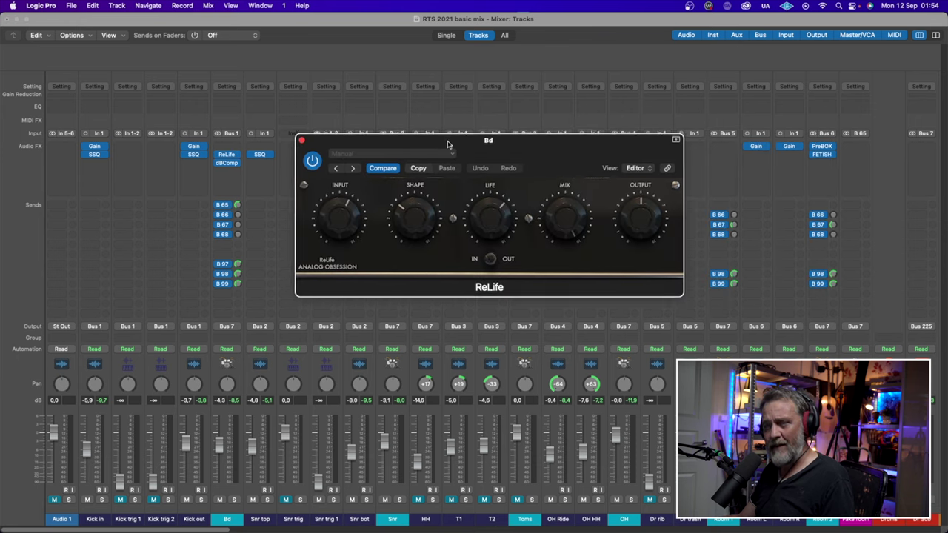
drag(447, 143, 457, 141)
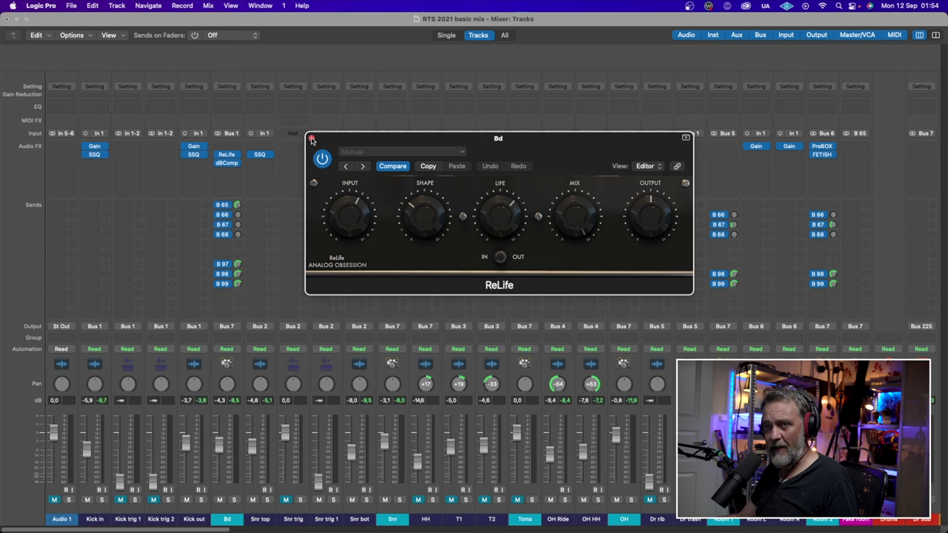
click(312, 140)
click(228, 163)
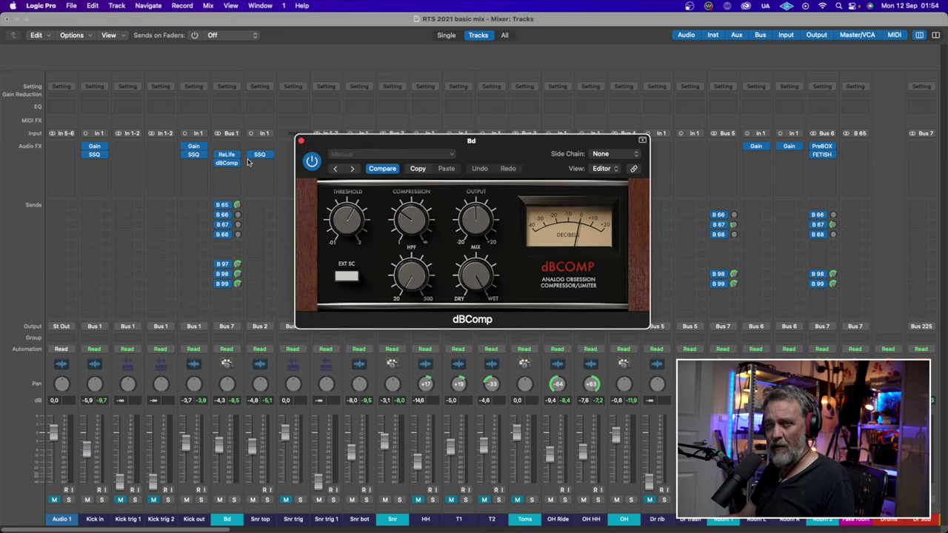
drag(397, 142, 458, 141)
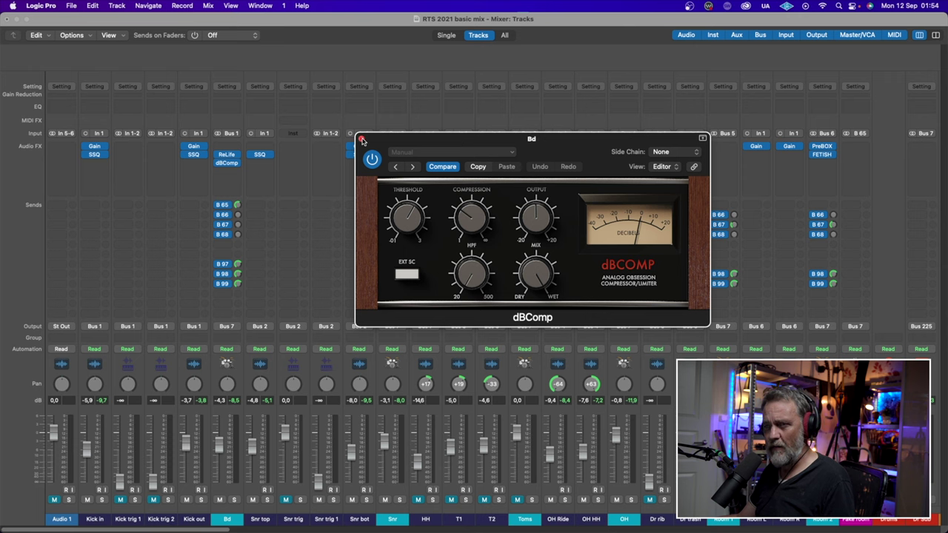
click(361, 141)
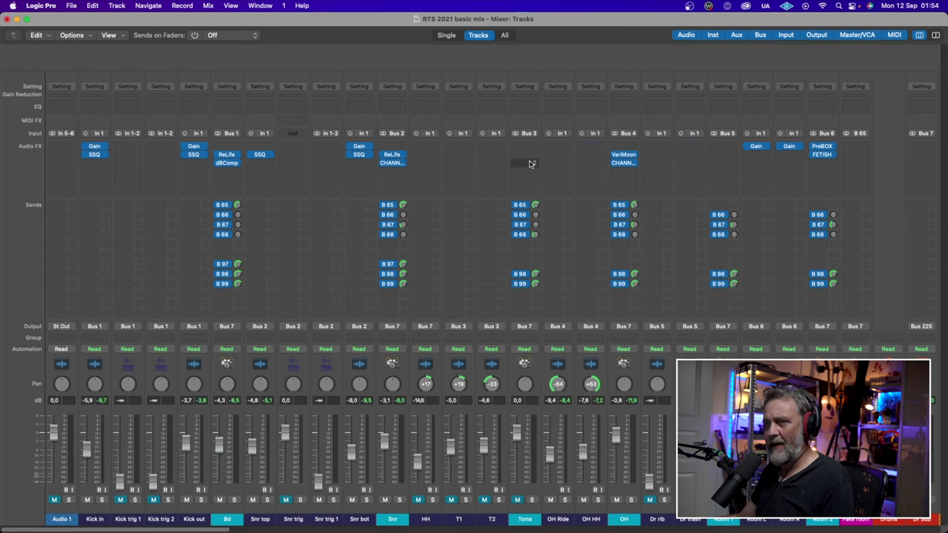
- Check the VariMoon compressor on the OH channel, then close it
click(624, 157)
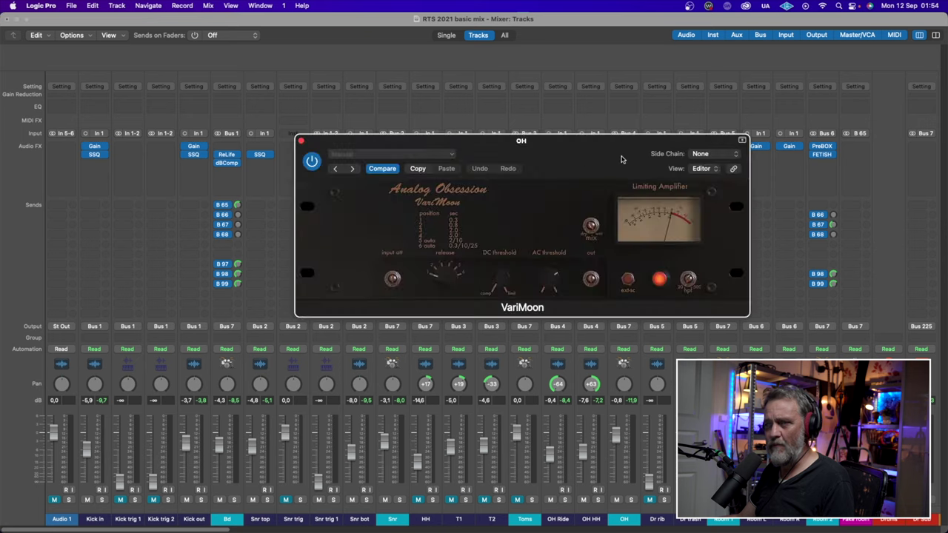
drag(570, 151, 578, 115)
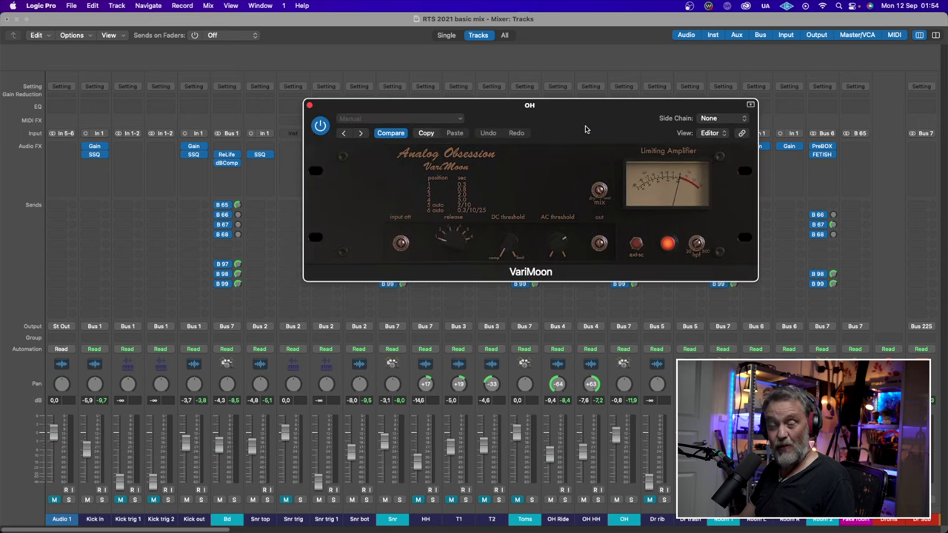
click(309, 106)
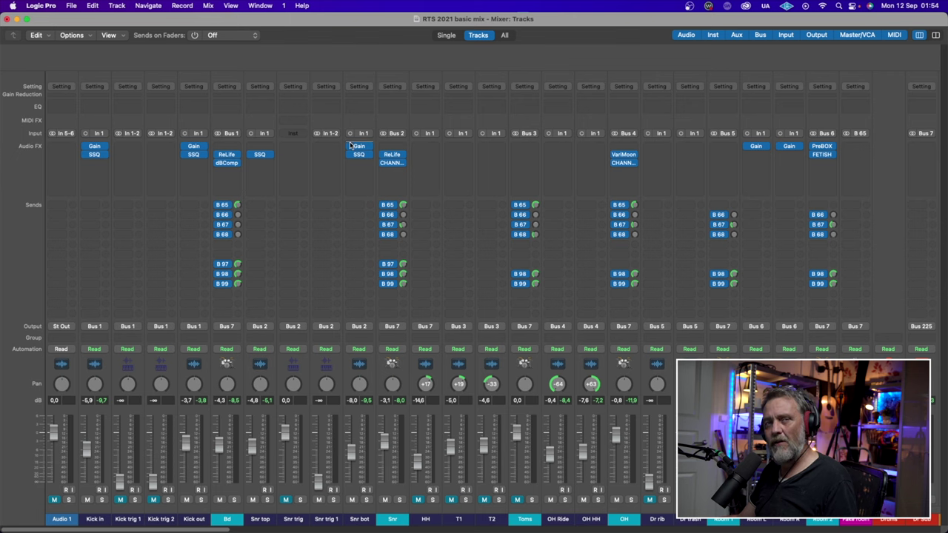
- Scroll the mixer right to the room mic and drum bus channels
mouse_move(363, 146)
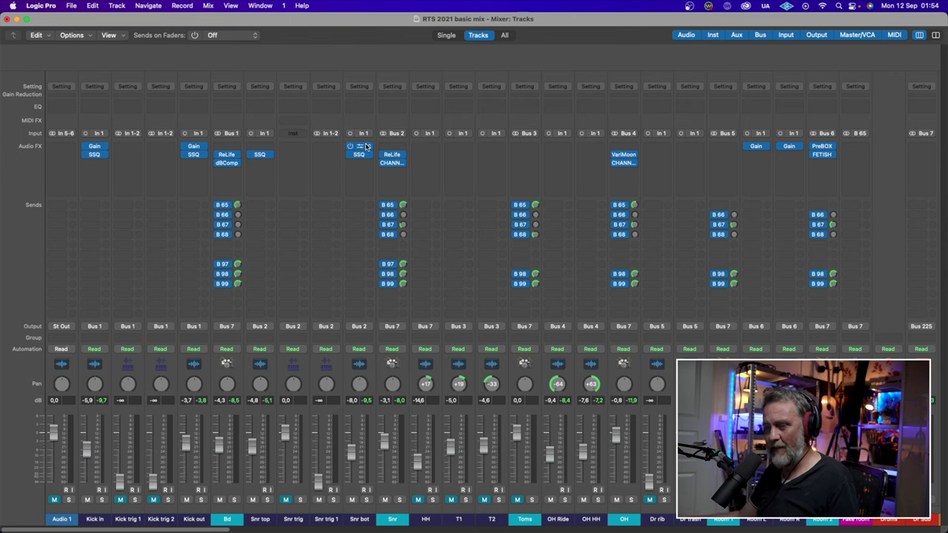
drag(213, 530, 243, 524)
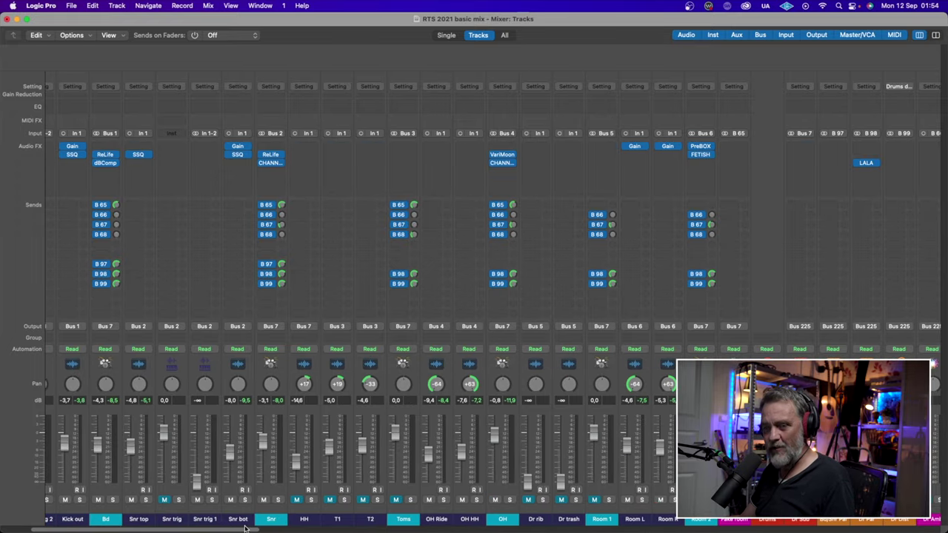
drag(245, 531, 310, 517)
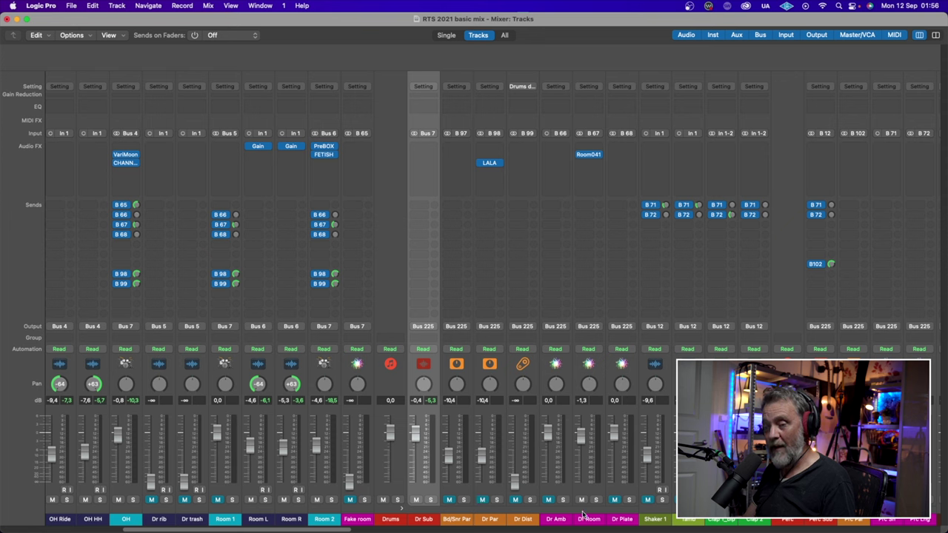
key(Up)
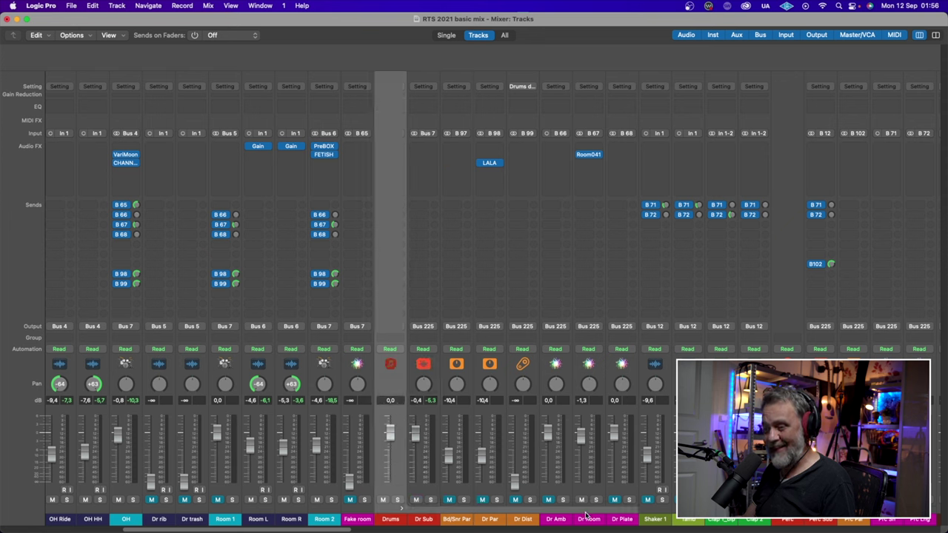
- Open Dr Room's Room041 reverb, solo Dr Room with the drums and play
click(589, 155)
drag(588, 147, 657, 139)
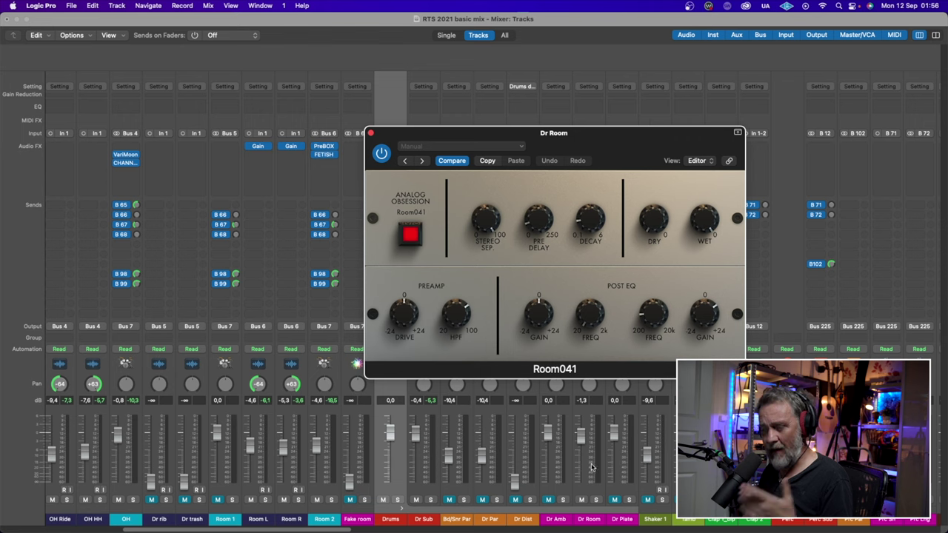
click(589, 508)
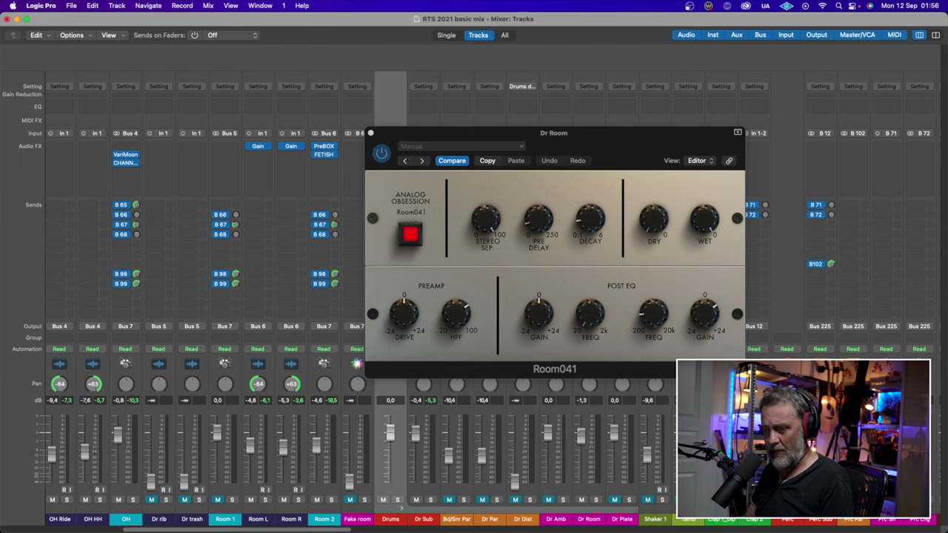
drag(580, 436, 581, 419)
key(s)
key(space)
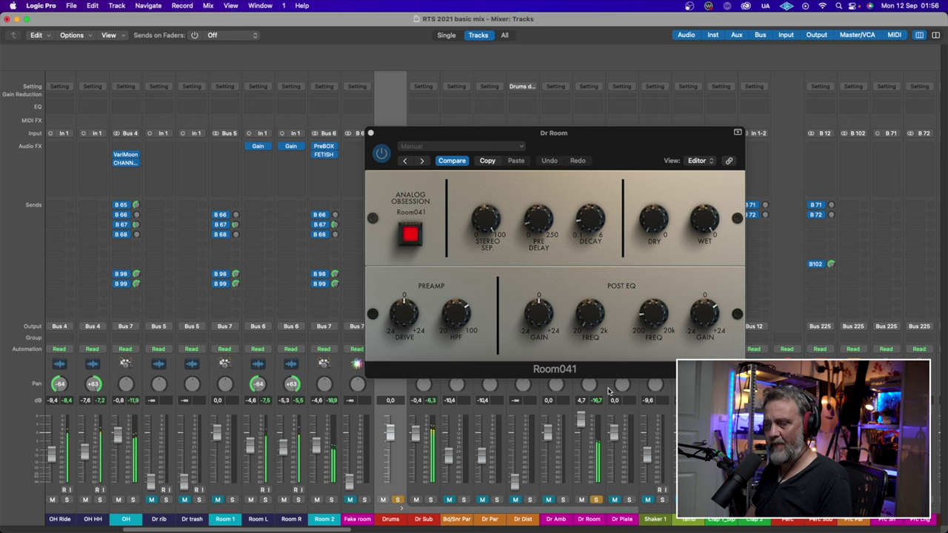
- Set the Dr Room fader to -0,7 and unsolo Drums and Dr Room
drag(586, 422, 585, 435)
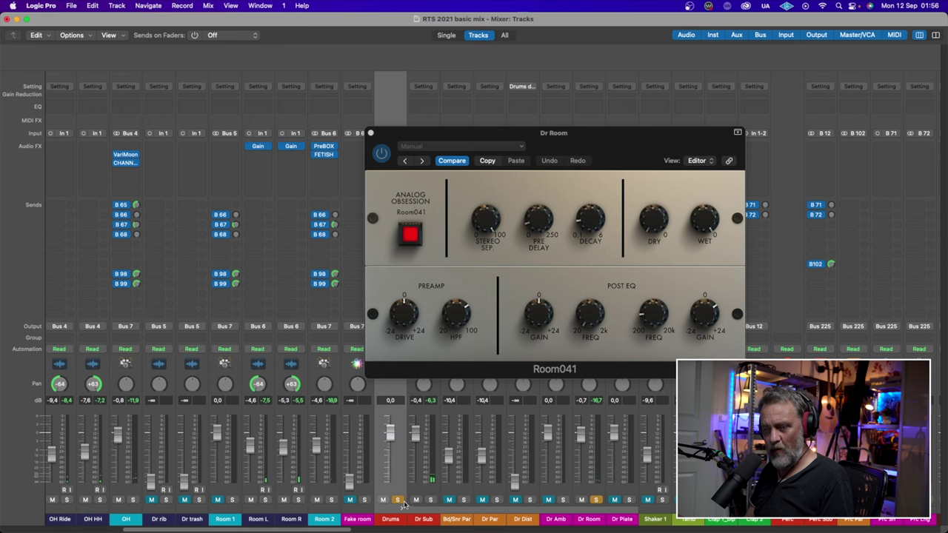
click(397, 501)
click(597, 501)
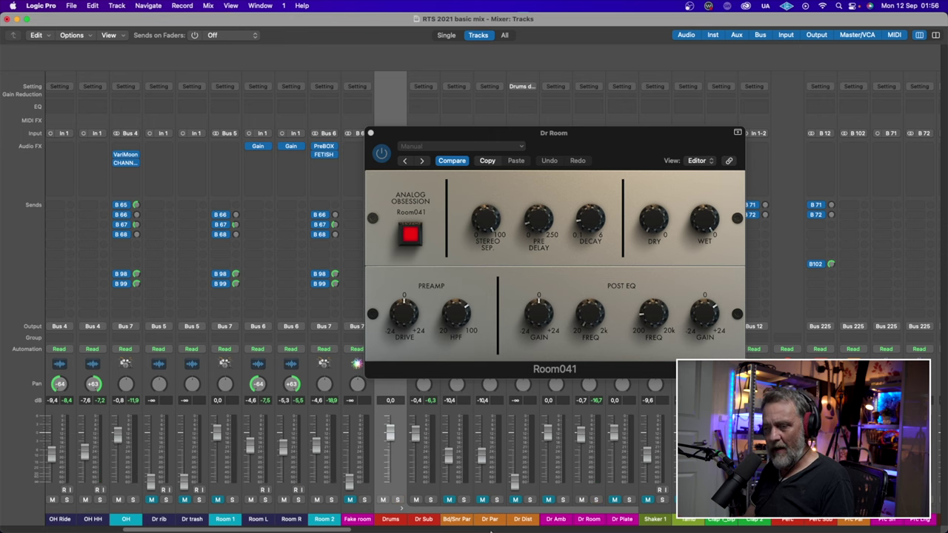
- Close Room041 and scroll the mixer right to the Bass and Bass dist channels
click(370, 133)
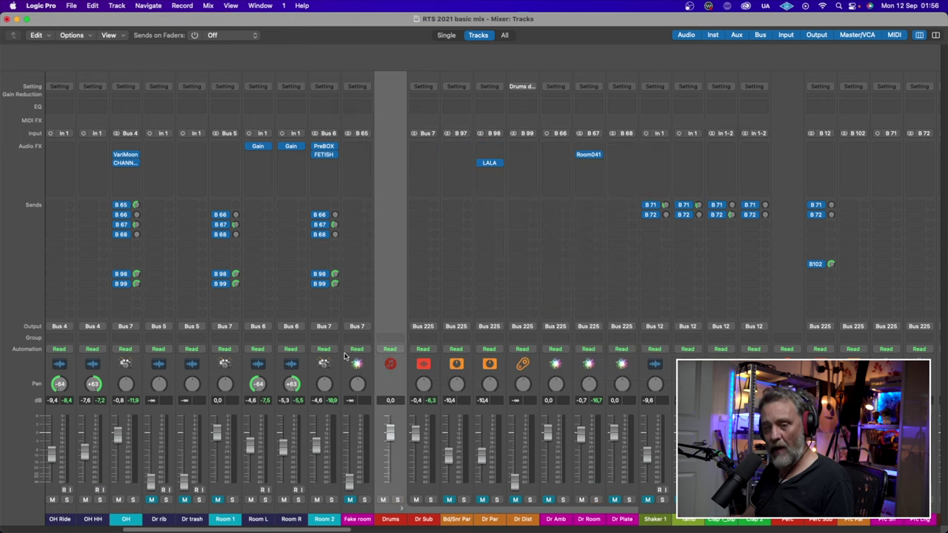
drag(335, 528, 450, 528)
click(517, 517)
click(489, 520)
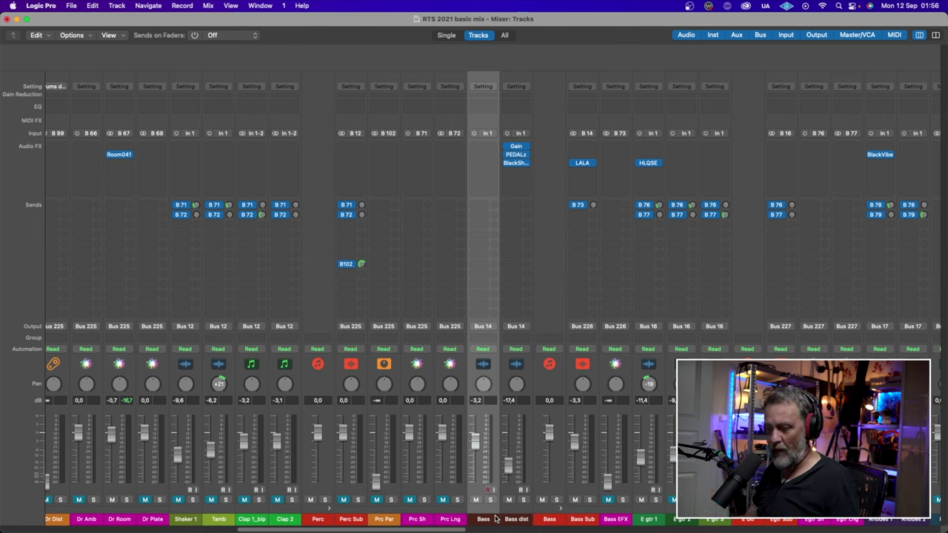
- Solo Bass, play it back, then solo Bass dist
click(490, 501)
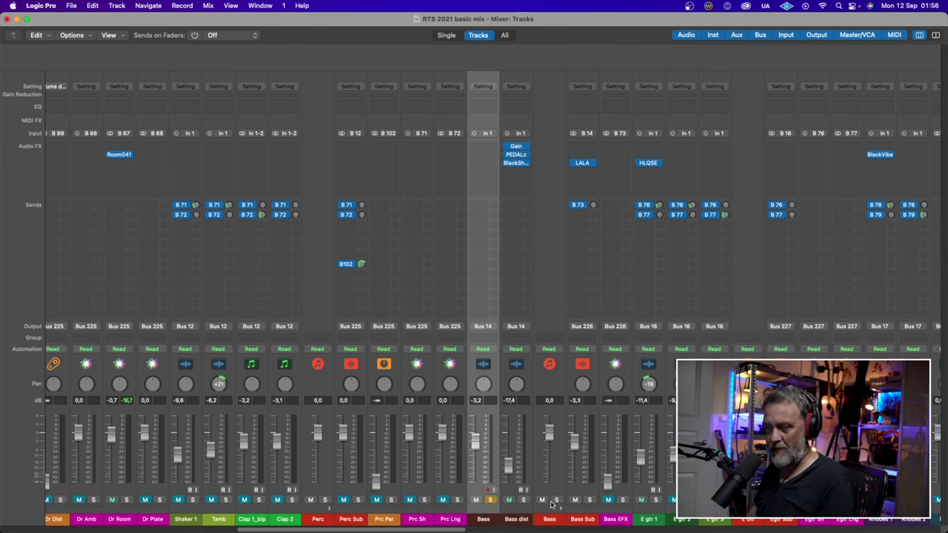
key(space)
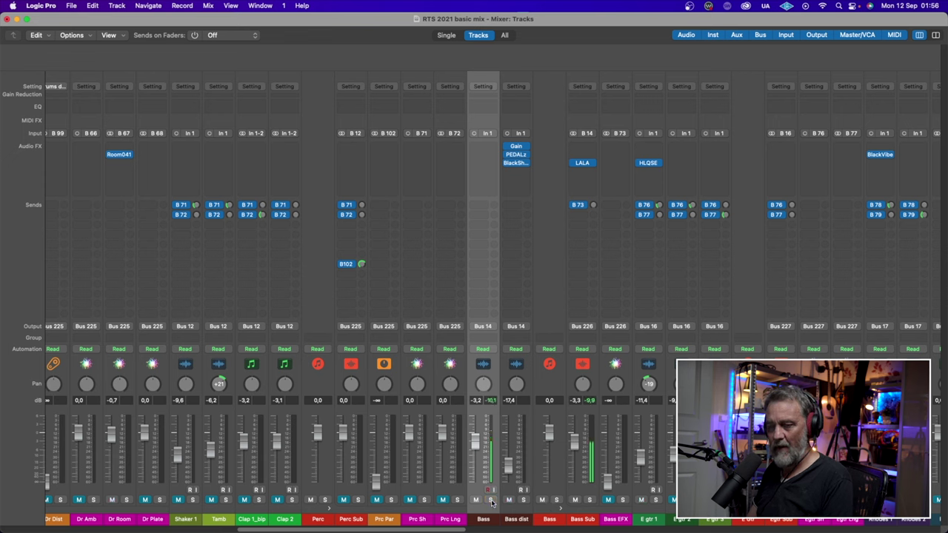
click(523, 500)
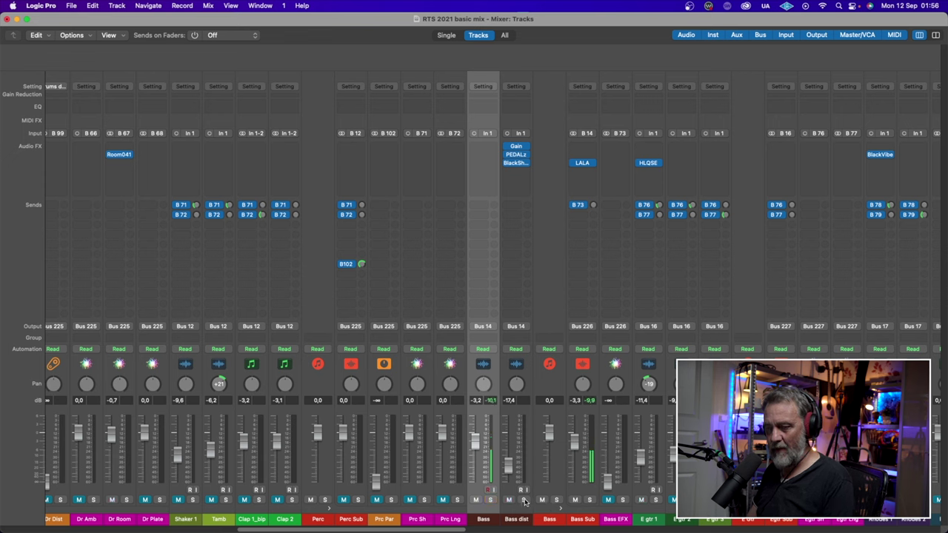
click(516, 155)
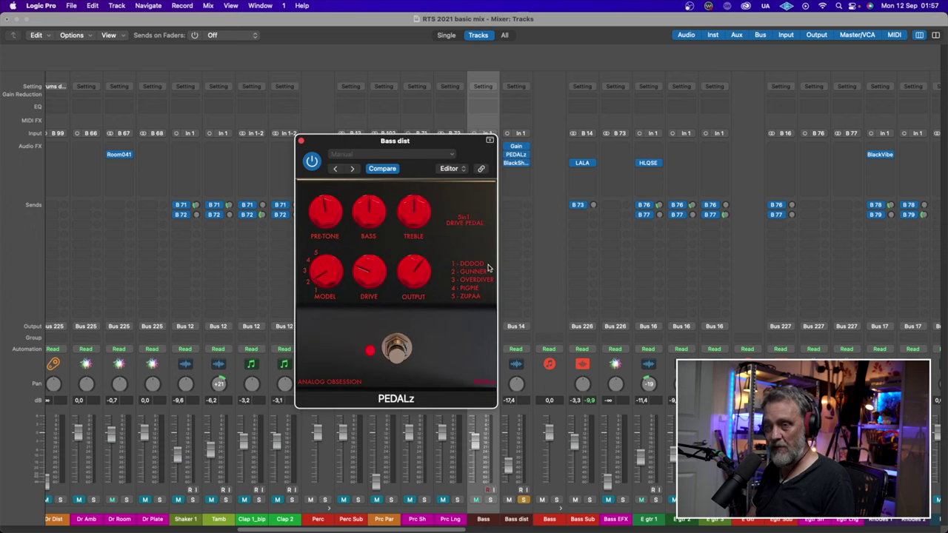
click(516, 164)
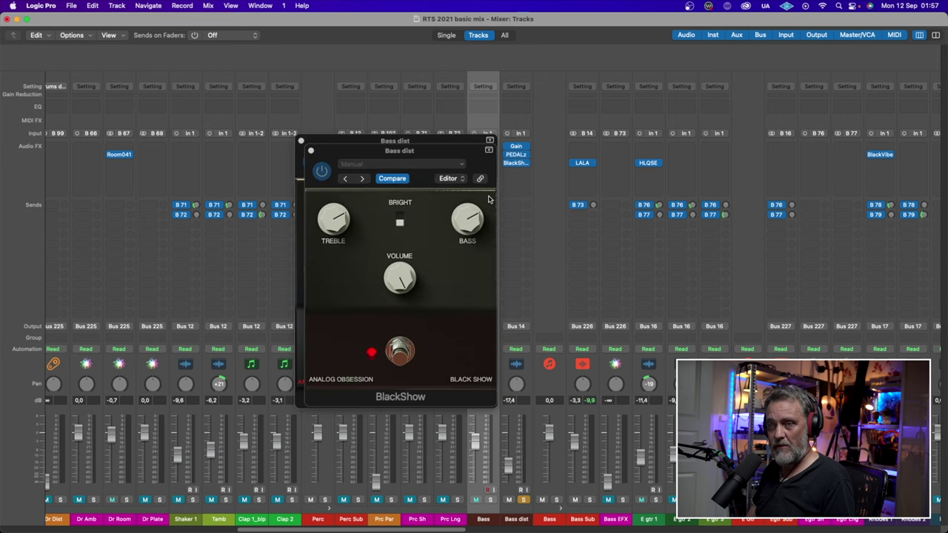
drag(428, 160, 544, 159)
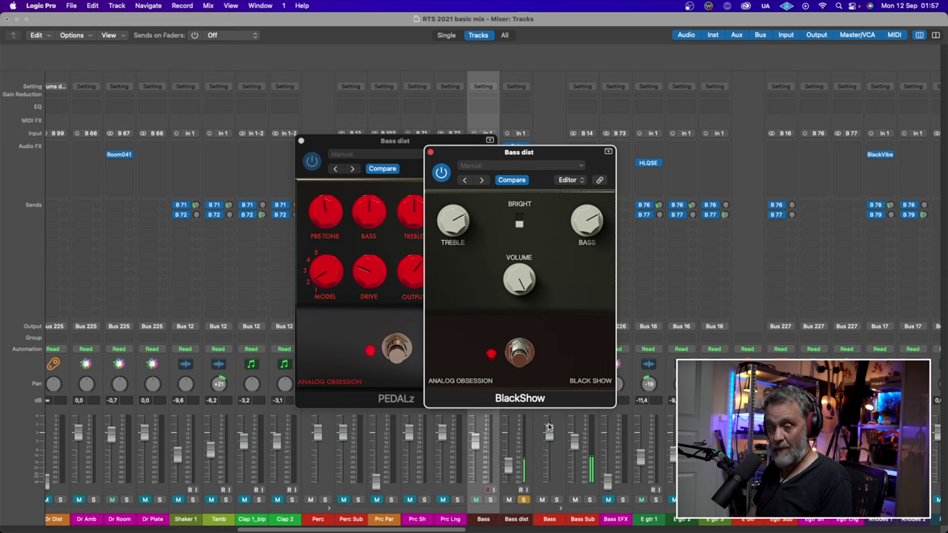
click(430, 153)
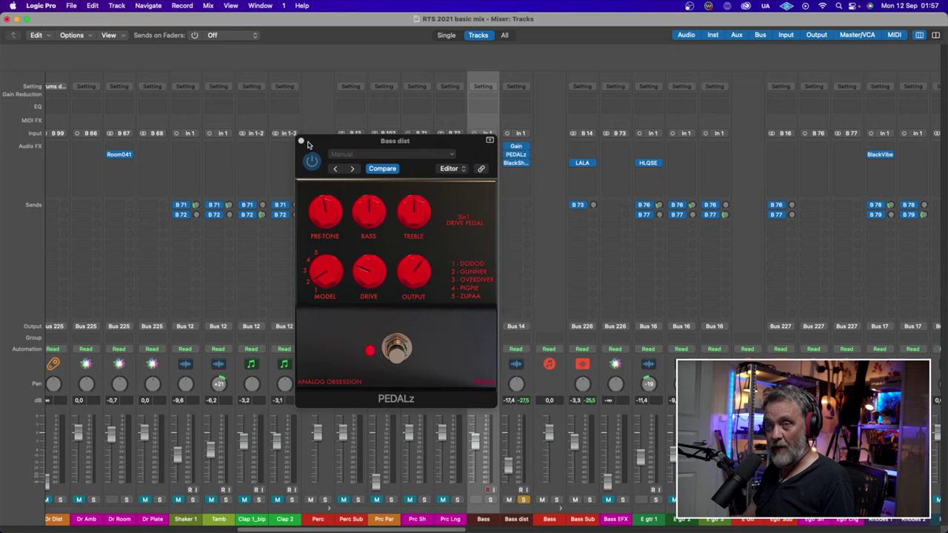
click(301, 141)
- Unsolo Bass dist, play the full mix and scroll to the Orch and Lead channels
click(524, 501)
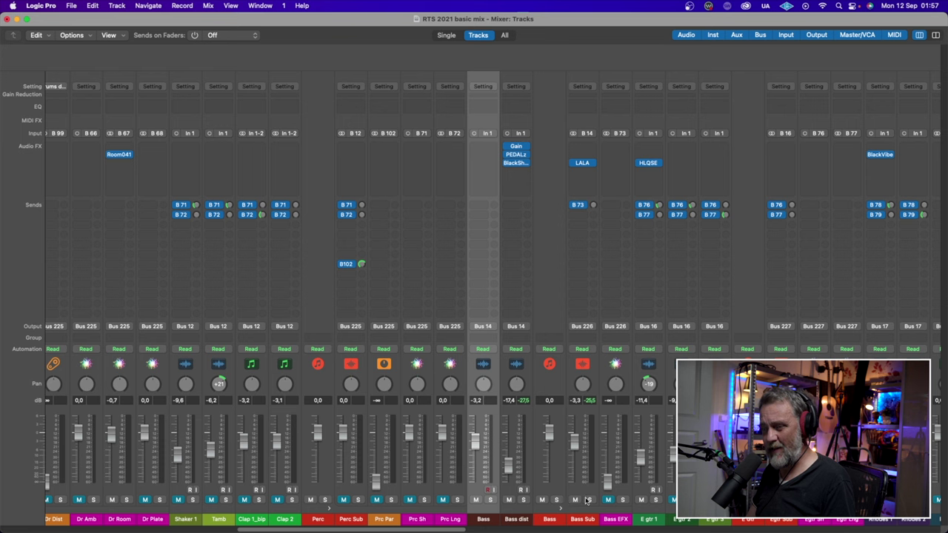
key(space)
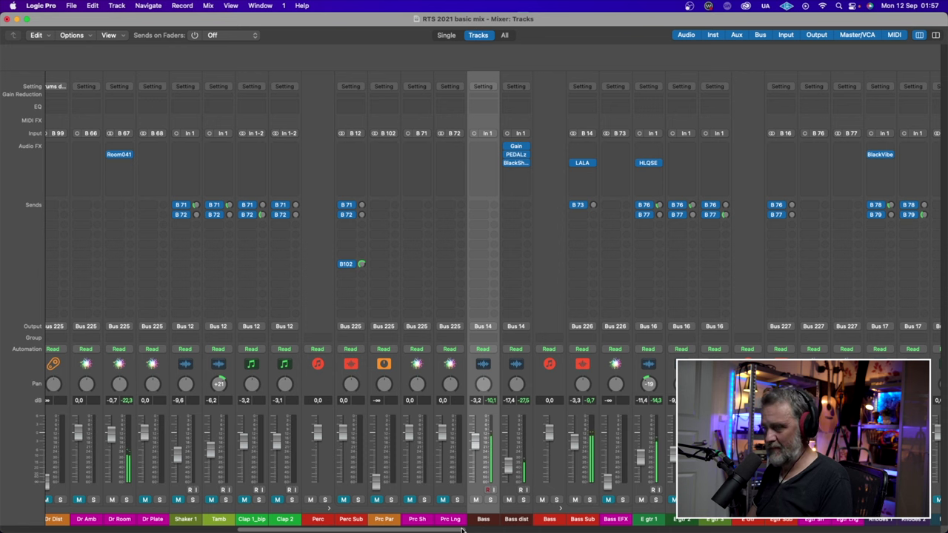
drag(461, 530, 687, 529)
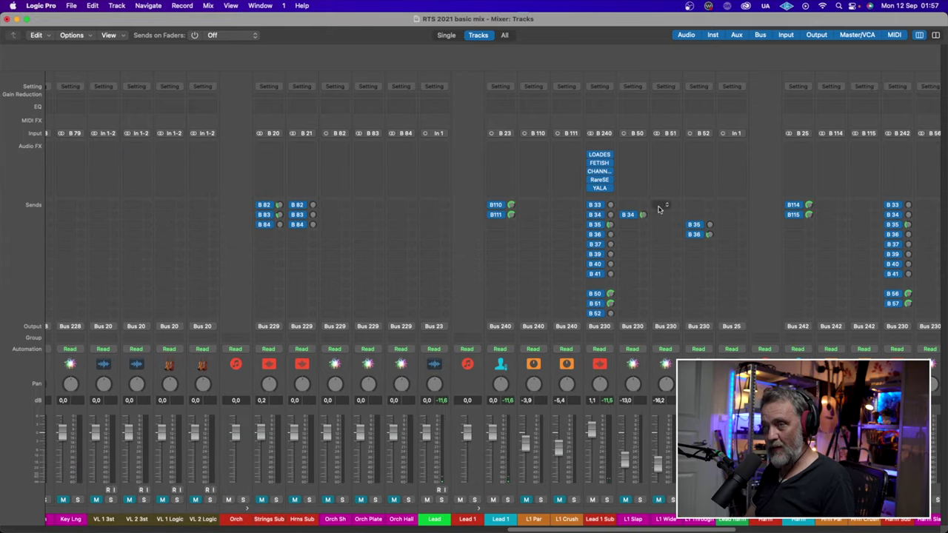
- Open Lead 1 Sub's LOADES, FETISH, channel-strip and RareSE inserts, arranging their windows
click(596, 157)
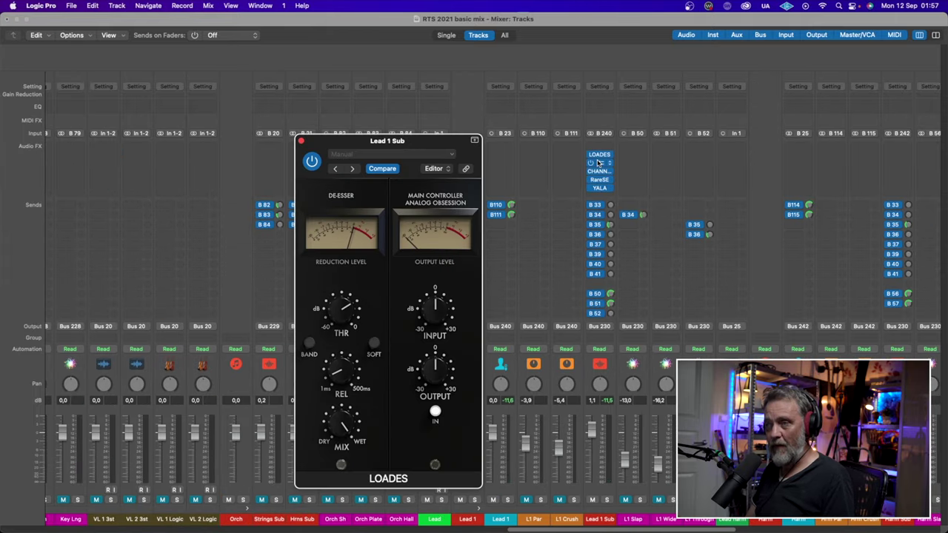
click(598, 162)
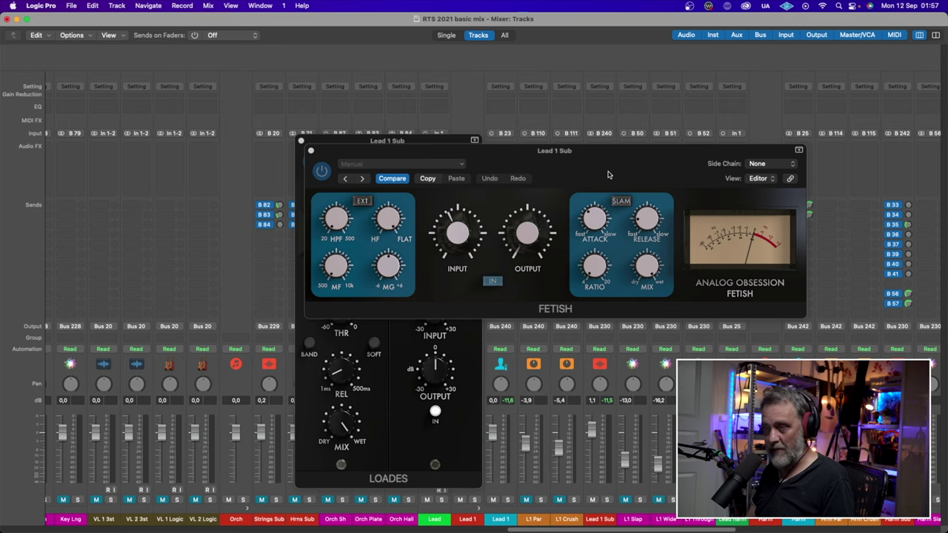
drag(607, 174, 420, 231)
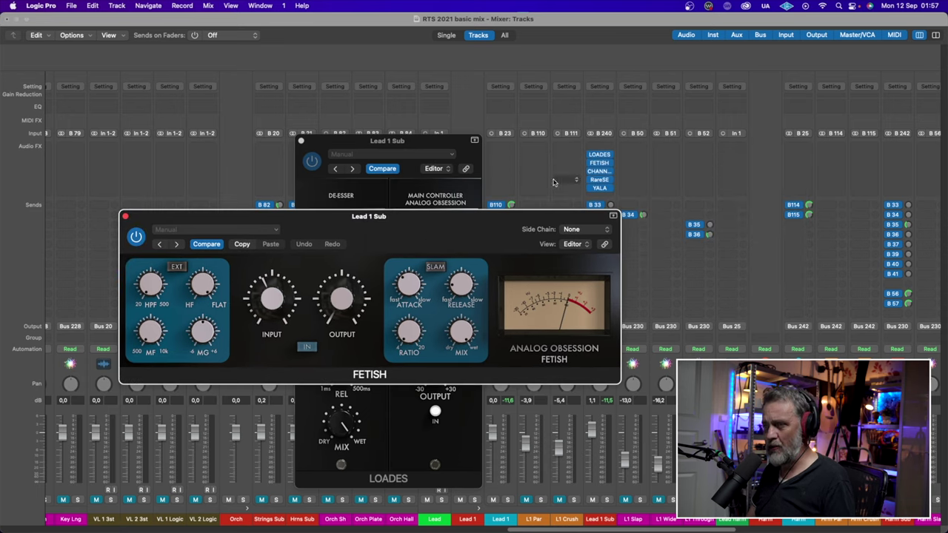
click(597, 172)
drag(594, 178, 397, 181)
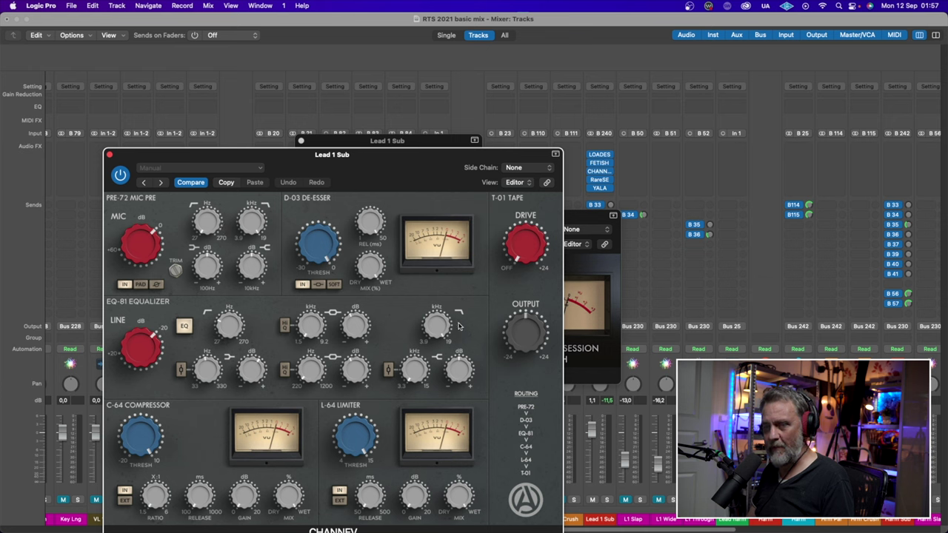
mouse_move(603, 182)
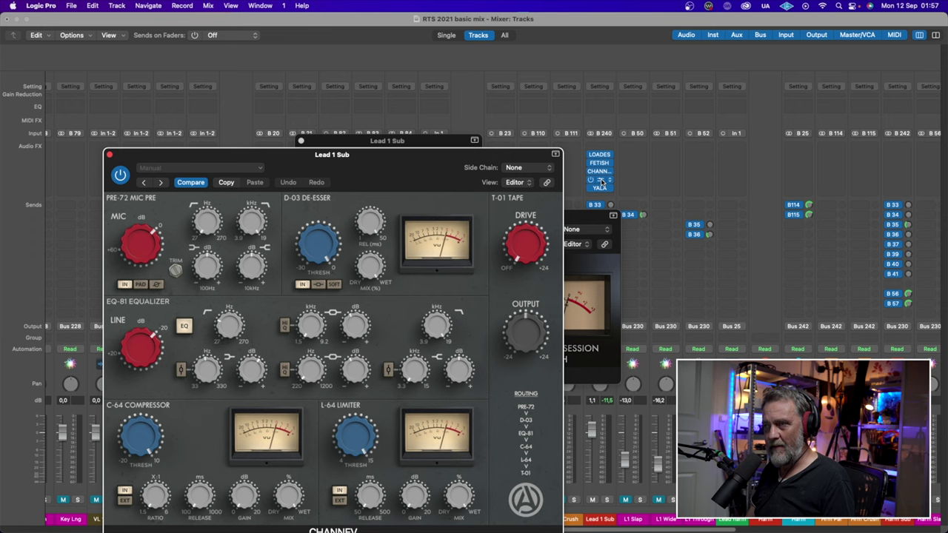
click(600, 184)
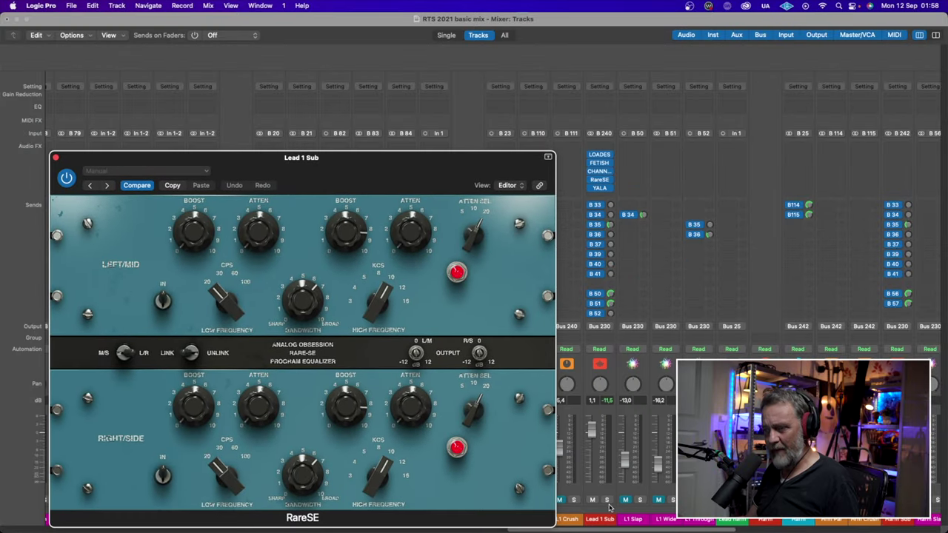
- Solo Lead 1 Sub and sweep its RareSE Left/Mid high boost, settling at 6.4
click(608, 502)
drag(450, 181, 583, 126)
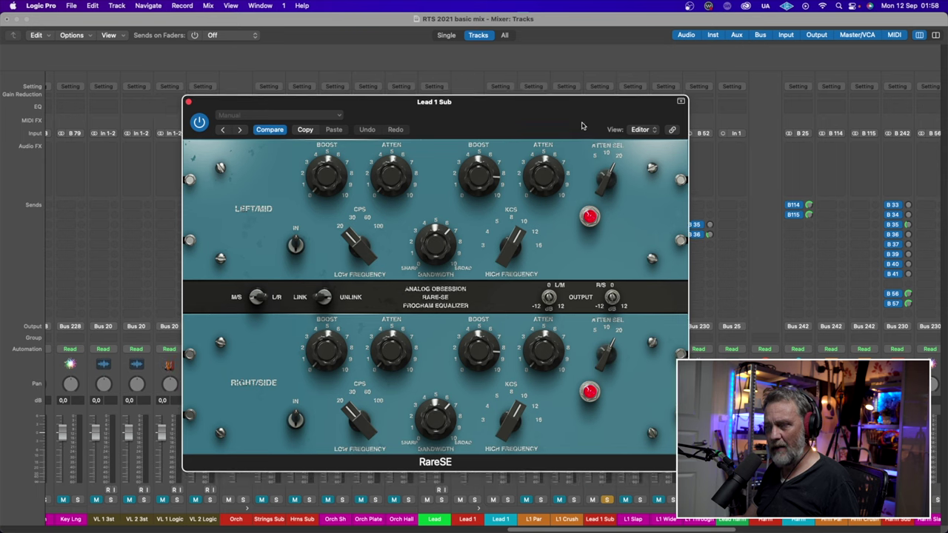
drag(486, 180, 511, 381)
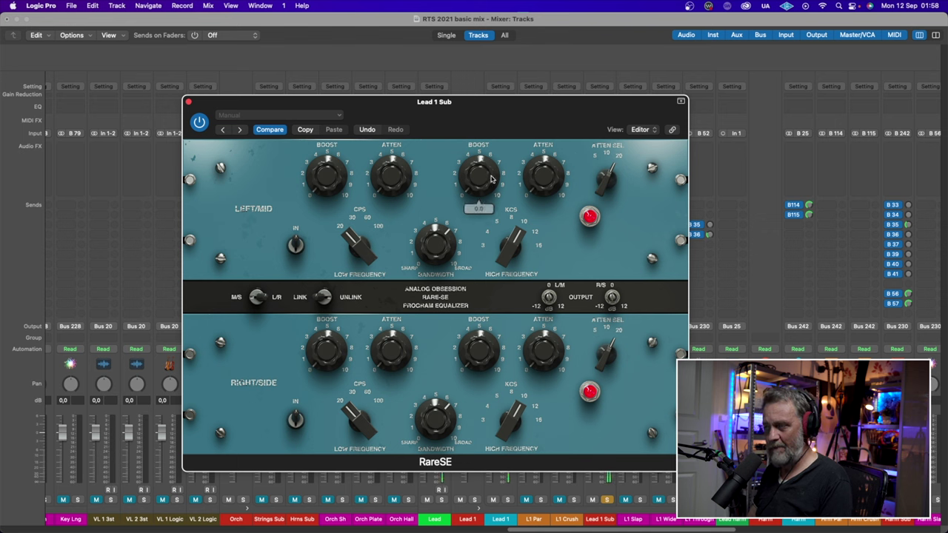
drag(487, 184, 440, 1)
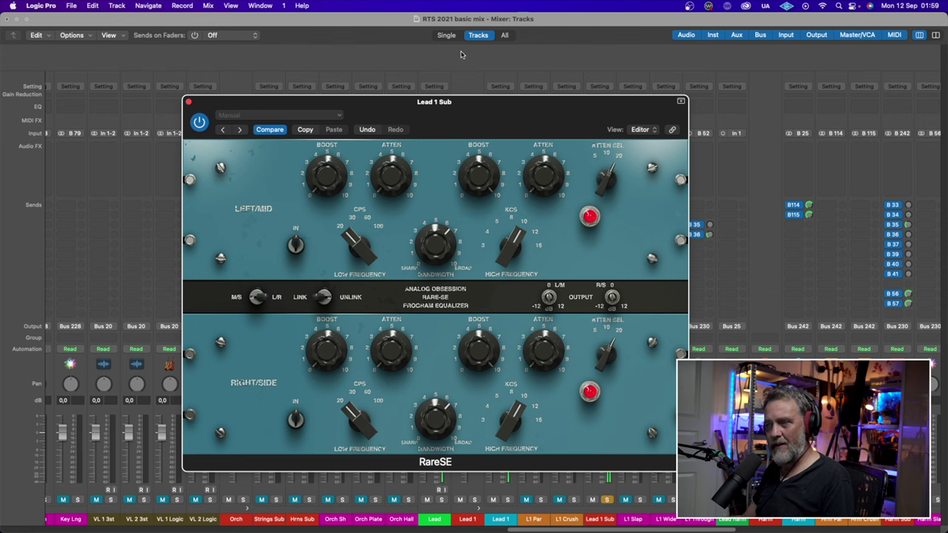
mouse_move(475, 172)
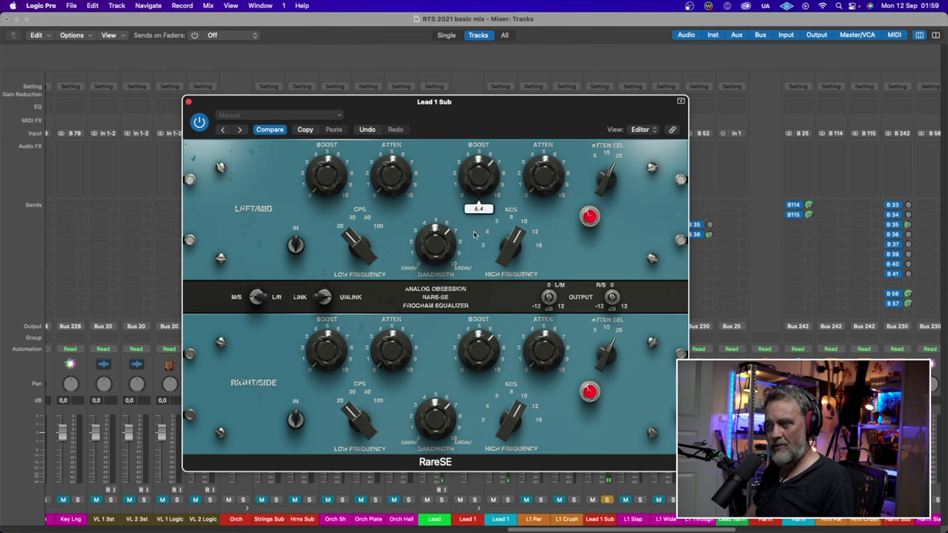
- Close RareSE, check Lead 1 Sub's YALA compressor, unsolo it and scroll to the master channels
click(188, 101)
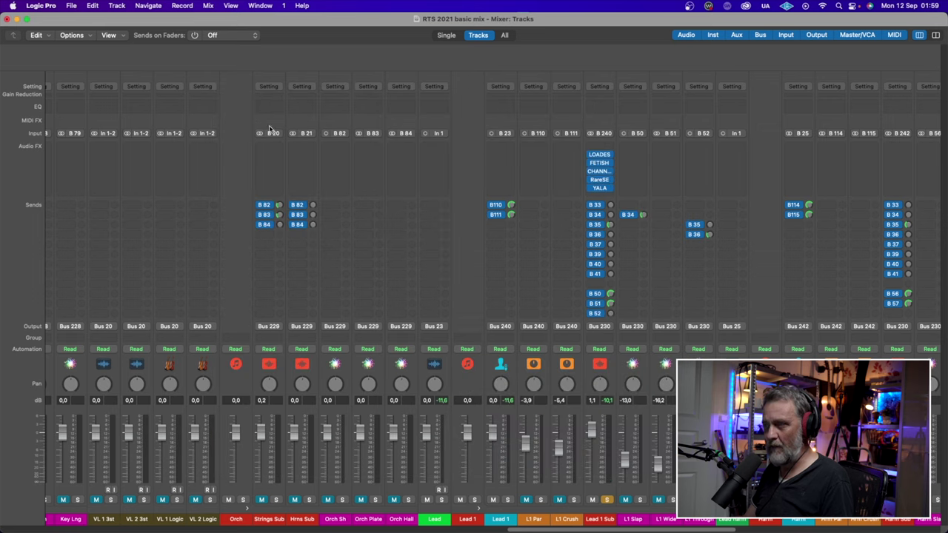
click(601, 189)
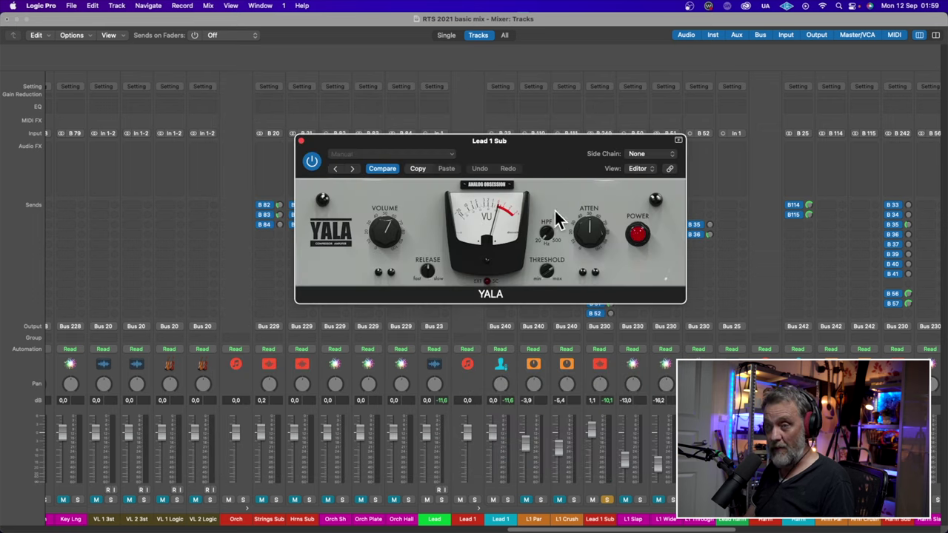
click(301, 141)
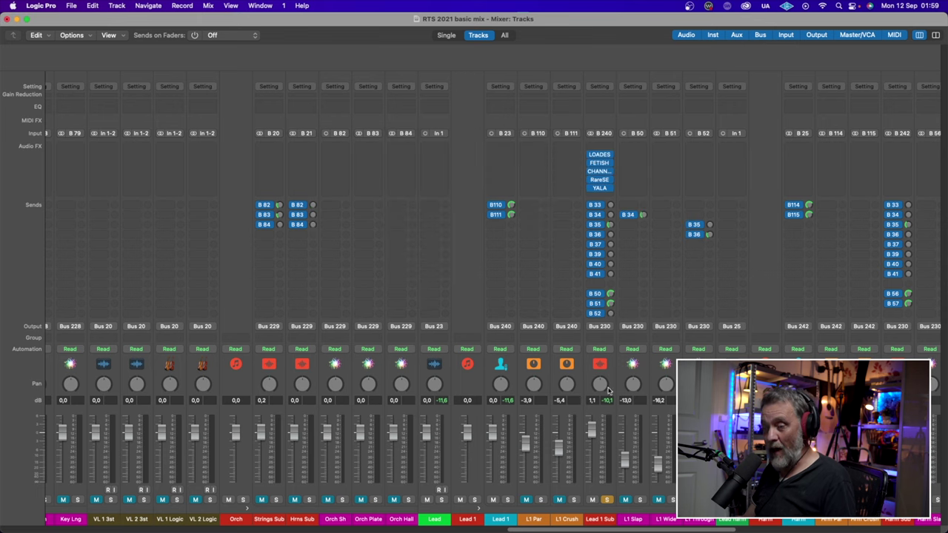
click(611, 501)
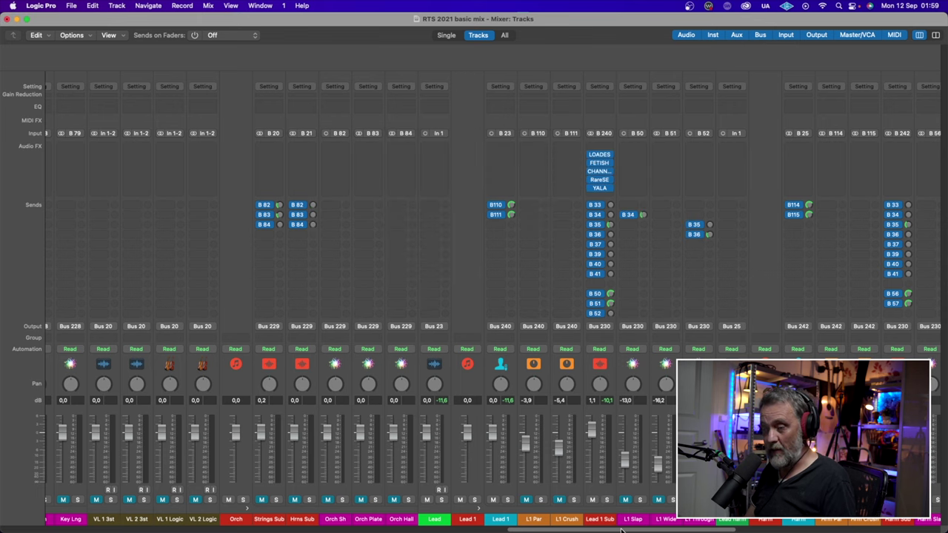
drag(622, 531, 819, 531)
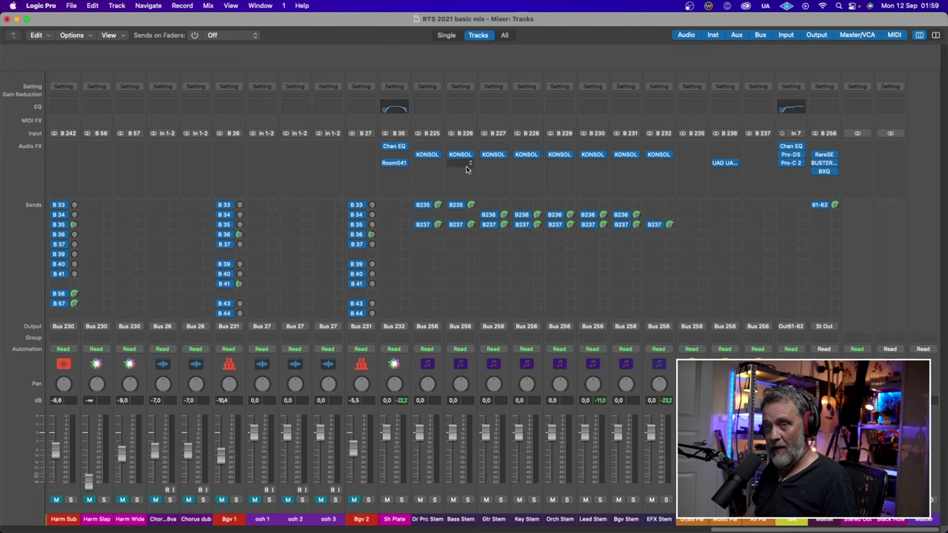
- Open the KONSOL console plugin on Dr Prc Stem and shift its window to the right
click(428, 156)
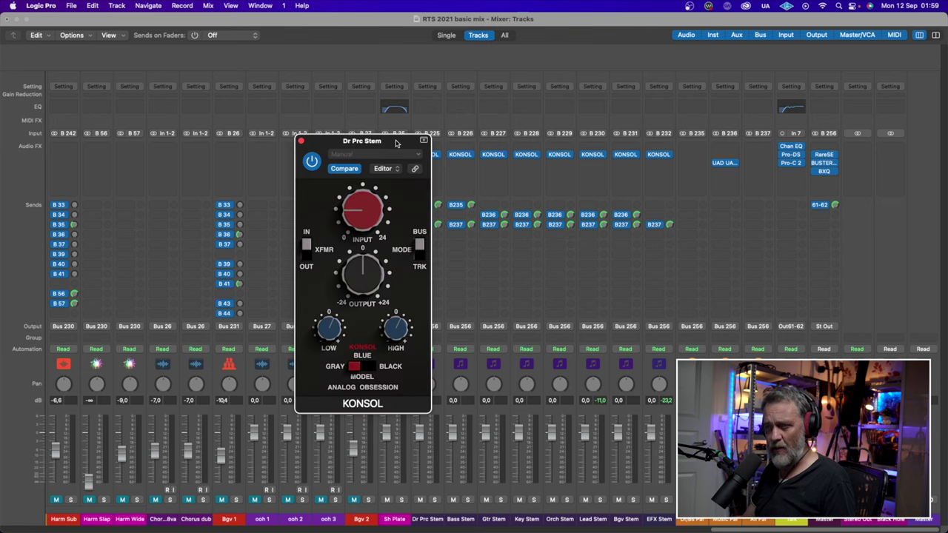
drag(395, 137, 539, 137)
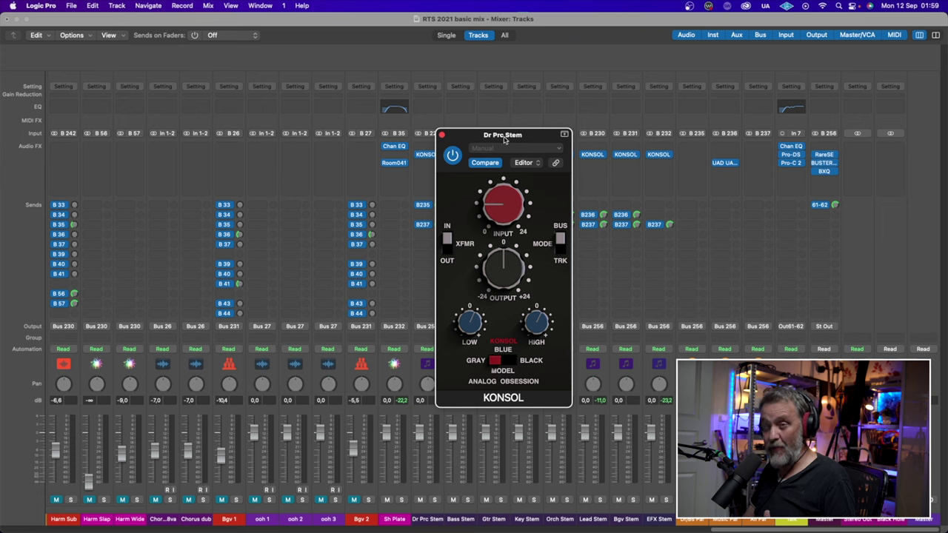
drag(503, 139, 676, 144)
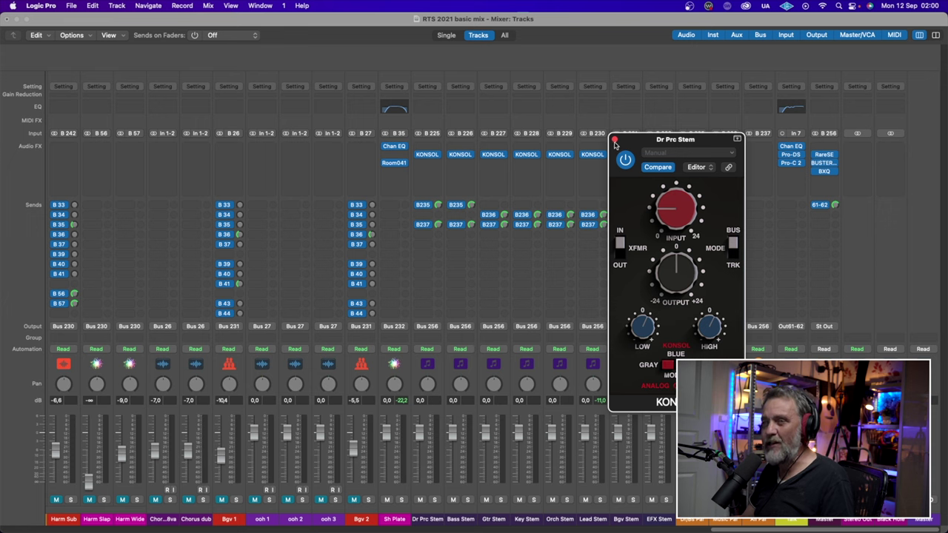
- Close KONSOL and open the Master channel's RareSE, BUSTERse and BXQ plugins
click(615, 140)
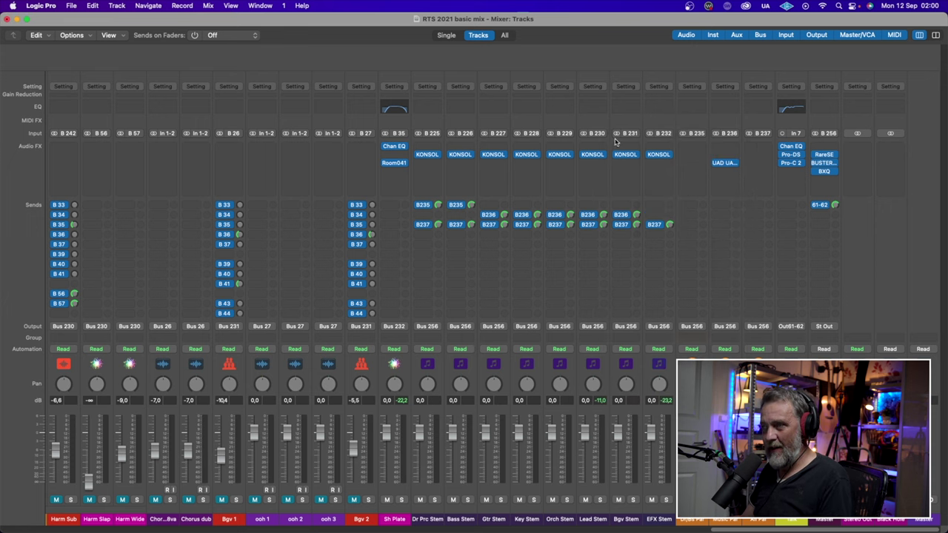
click(822, 155)
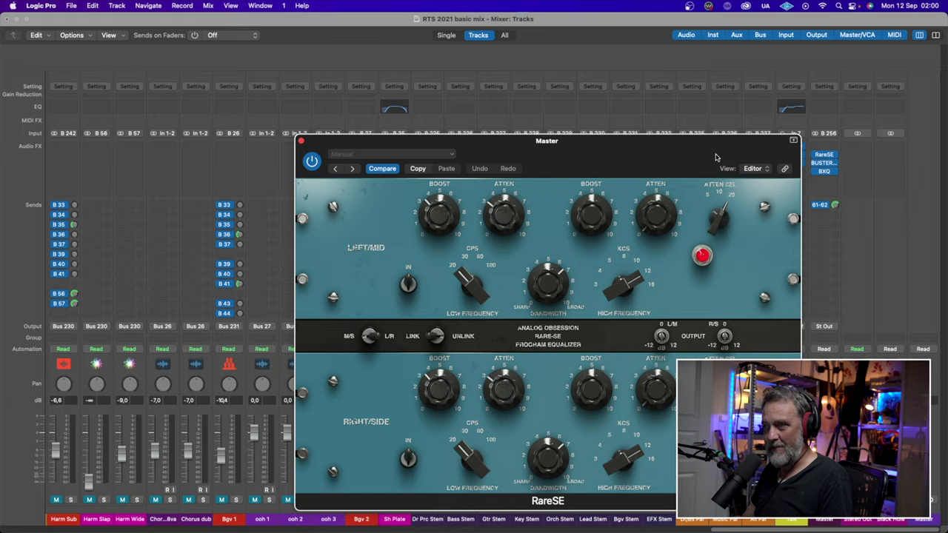
drag(717, 156, 534, 109)
click(823, 164)
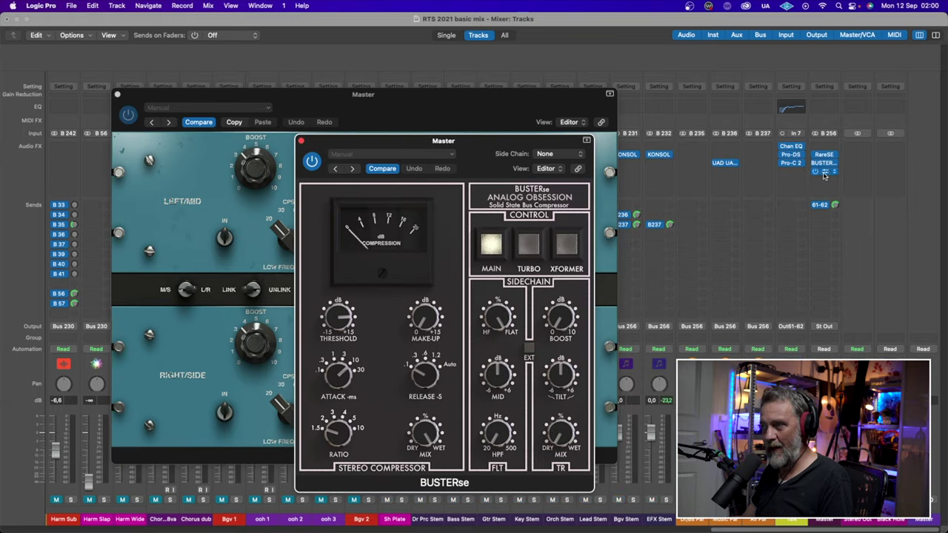
click(825, 171)
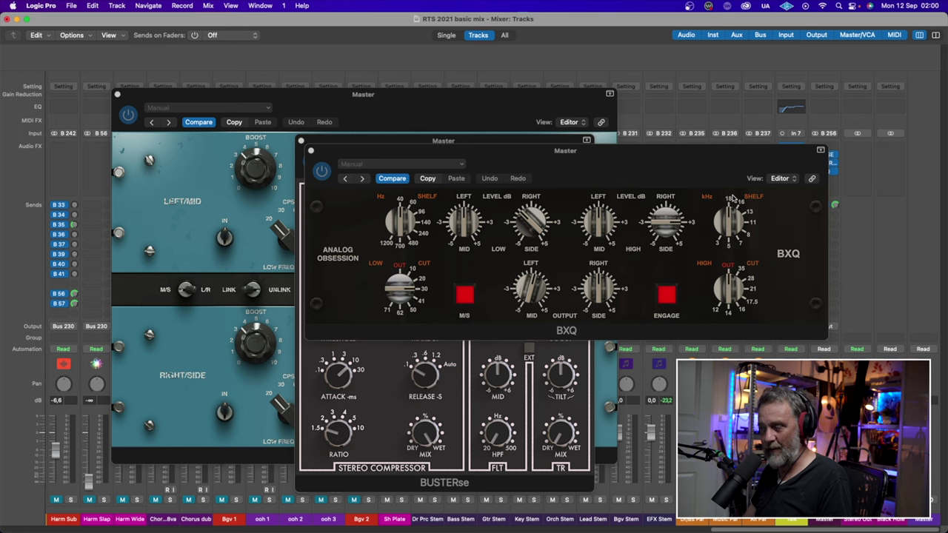
- Close the BXQ, BUSTERse and RareSE plugin windows on the Master channel
click(311, 151)
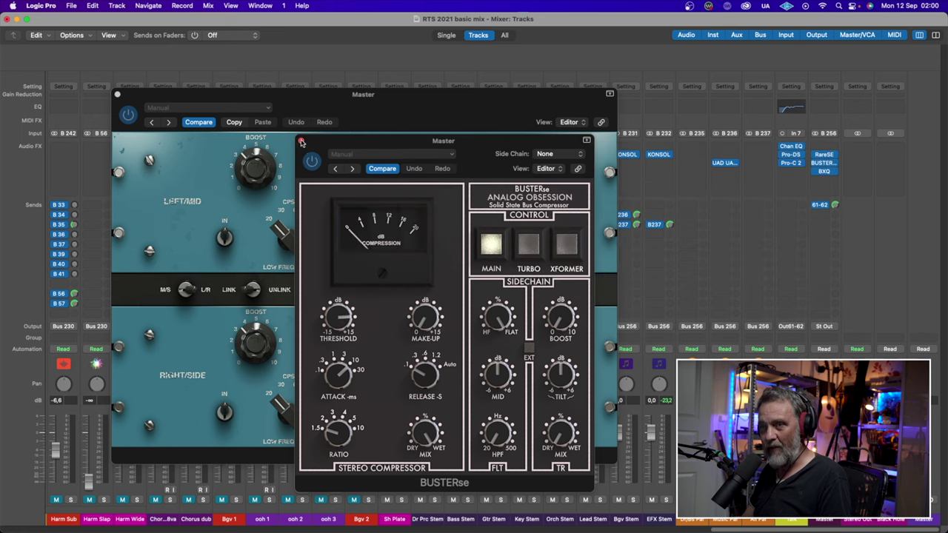
click(301, 142)
click(117, 95)
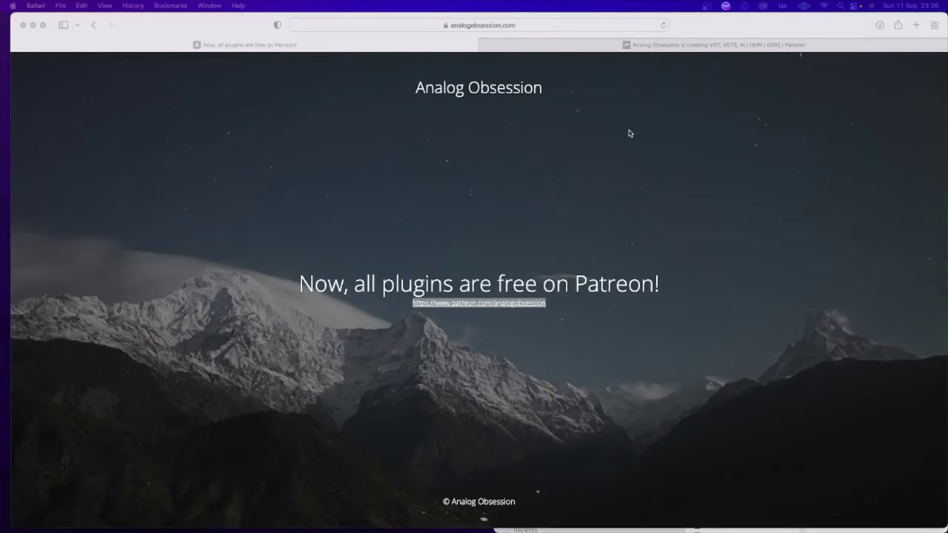
- Switch to the Analog Obsession Patreon page and scroll down to the post's Mac and Windows download links
click(654, 52)
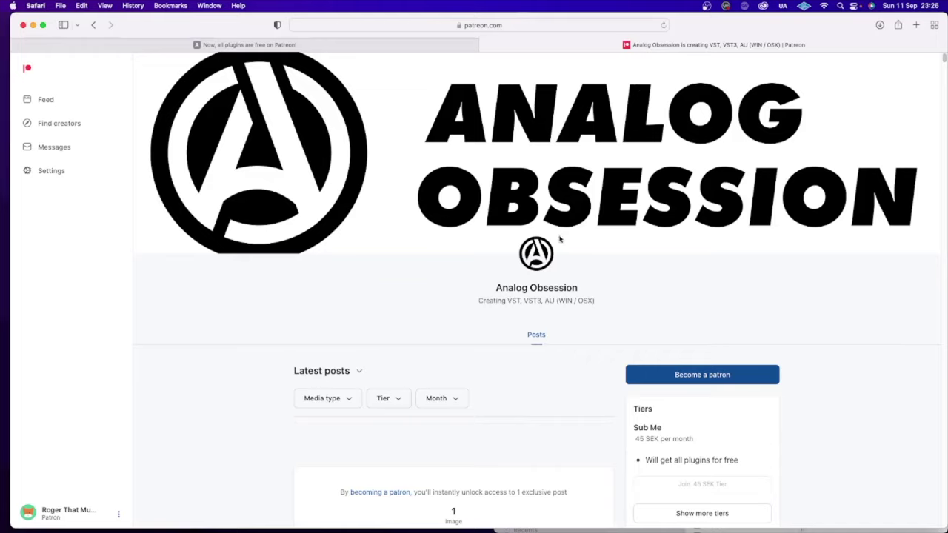
scroll(560, 239, down, 15)
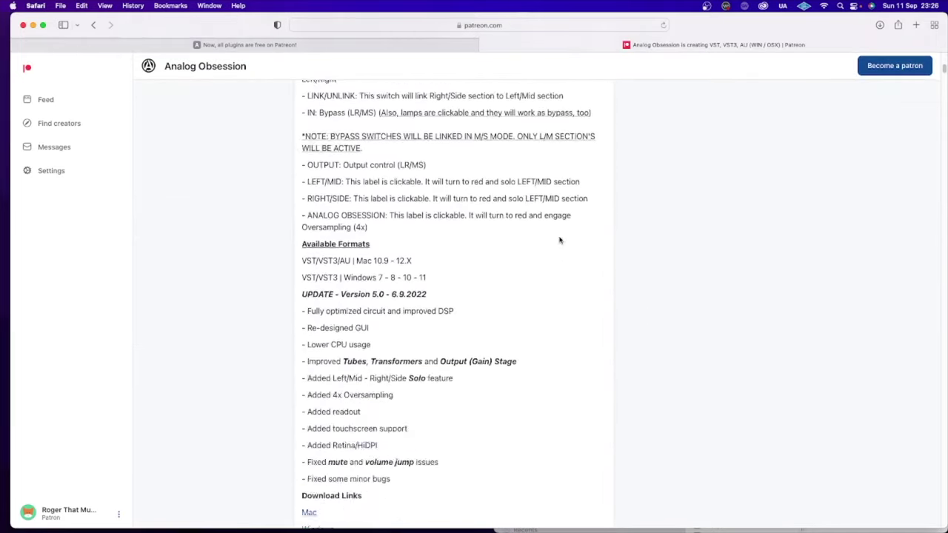
scroll(560, 239, down, 4)
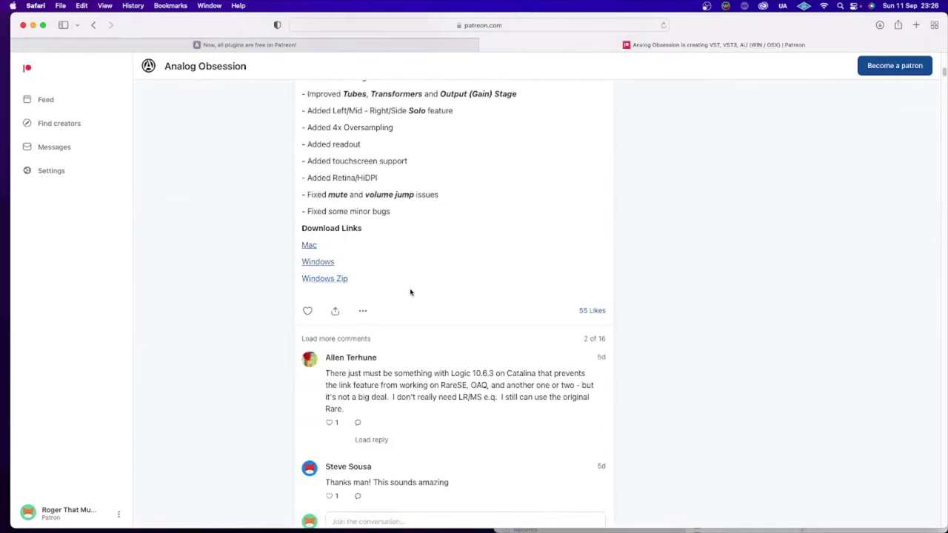